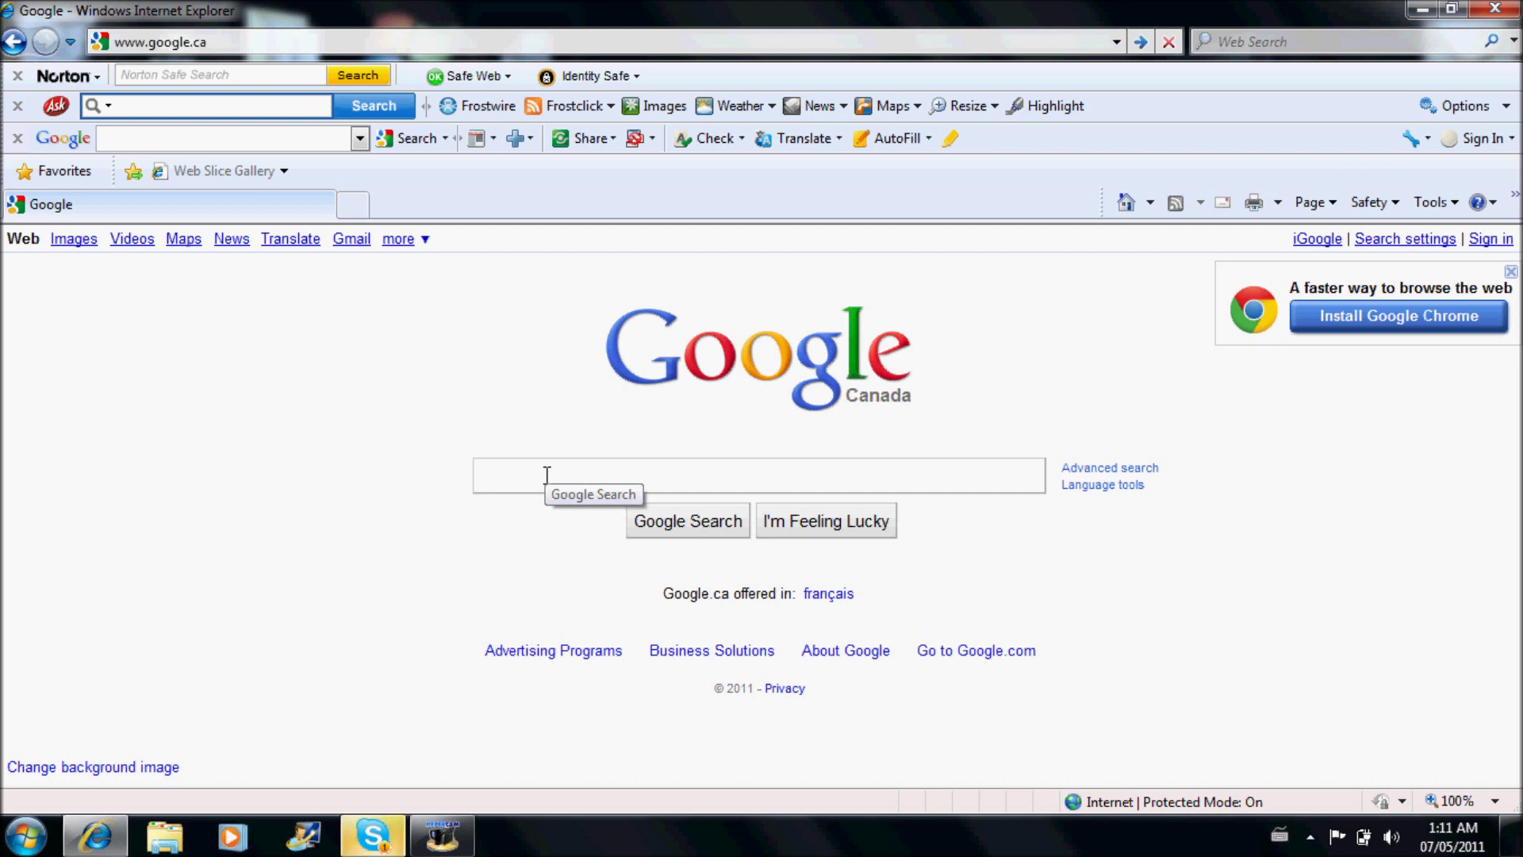
Step: Search Google for 'hyperionics hypercam 2 free download'
{"action": "type", "text": "hyper"}
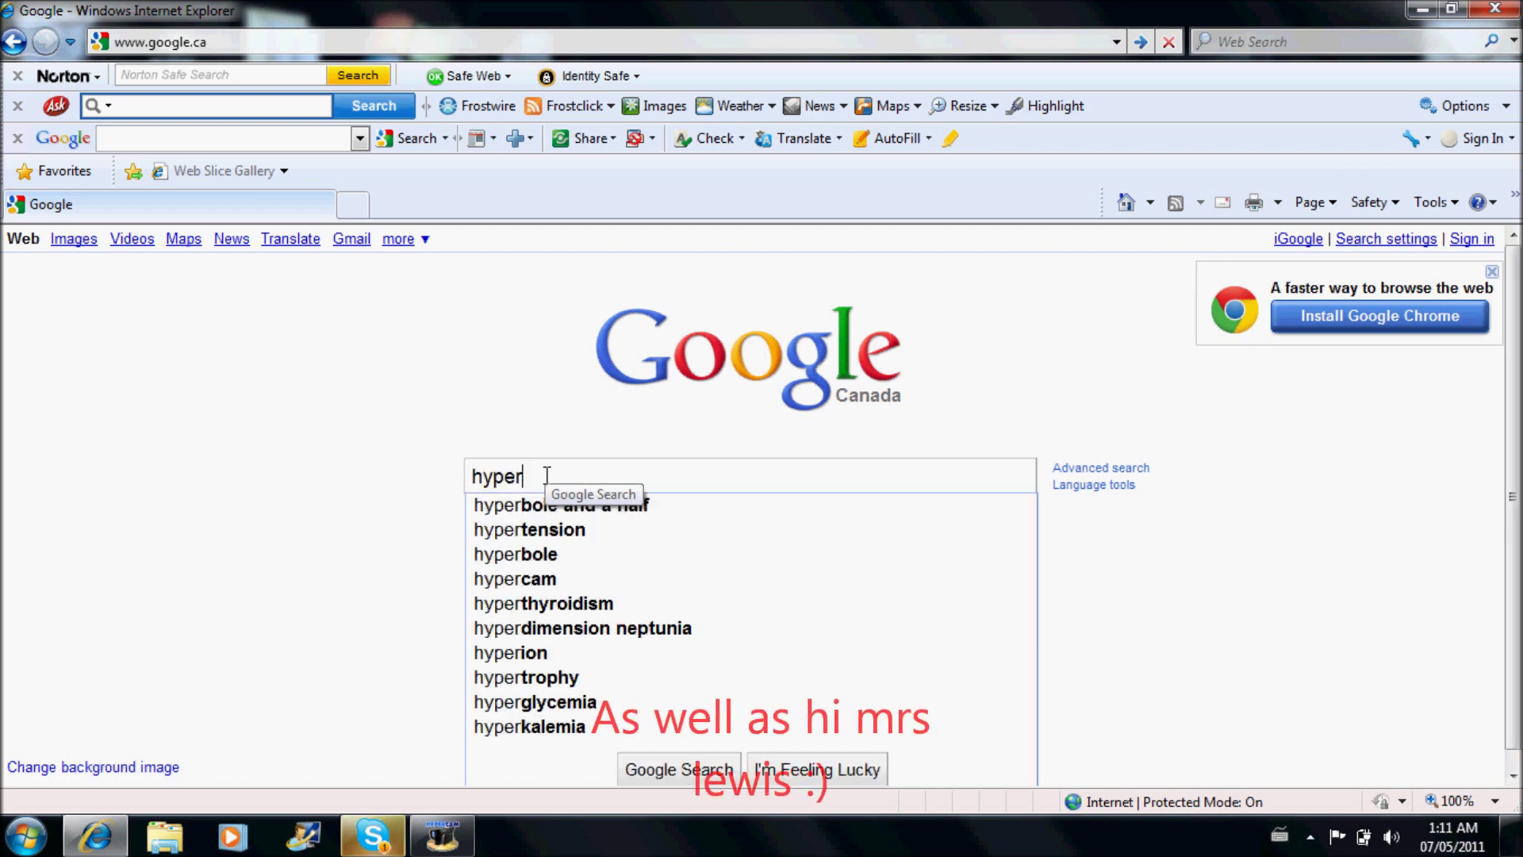
{"action": "type", "text": "ionics"}
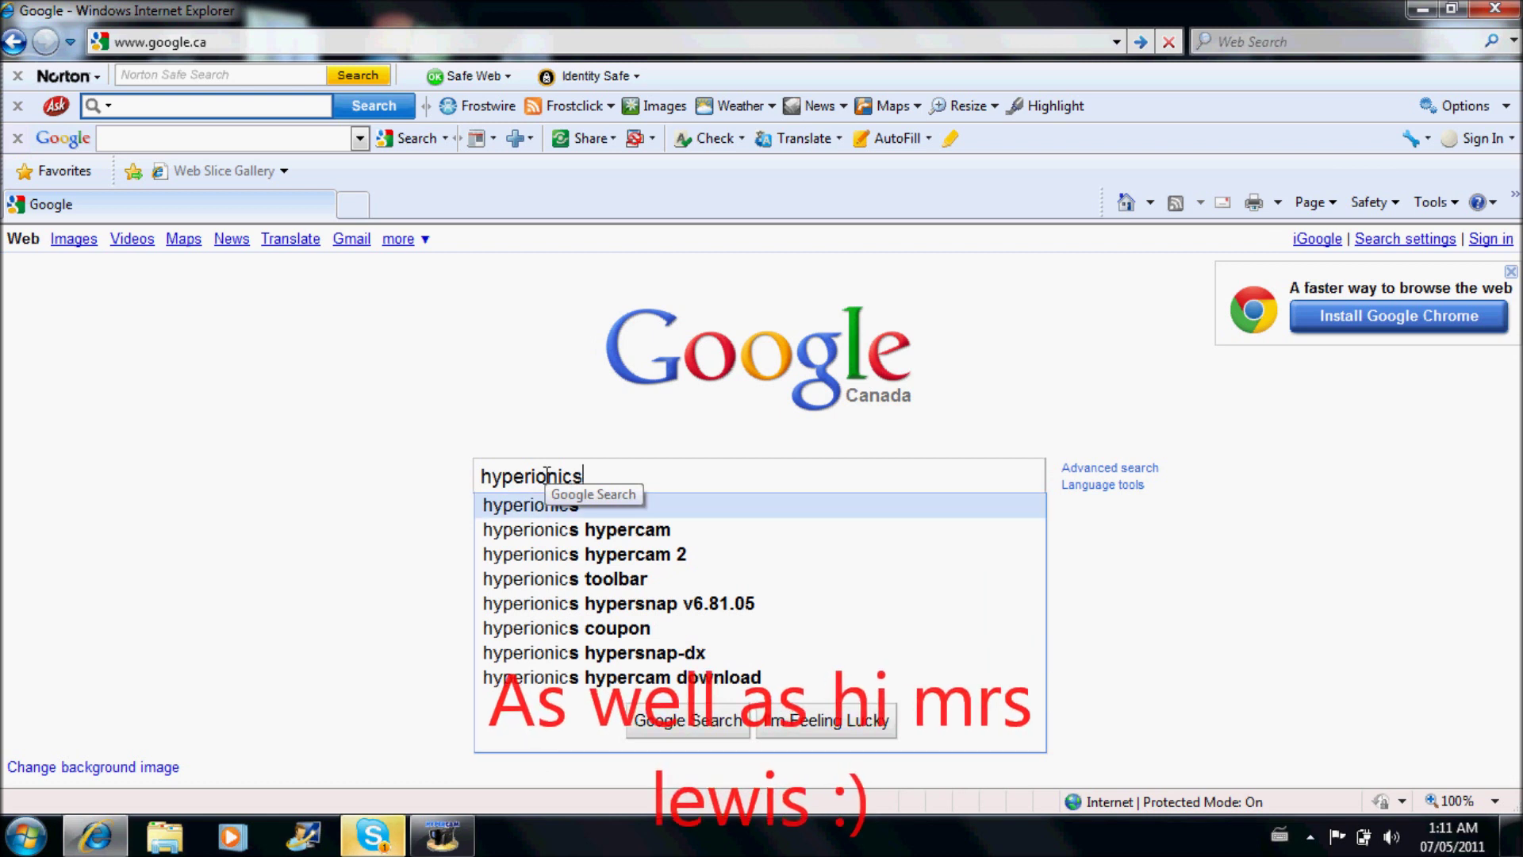
{"action": "key", "text": "Down"}
{"action": "key", "text": "Down"}
{"action": "type", "text": "free "}
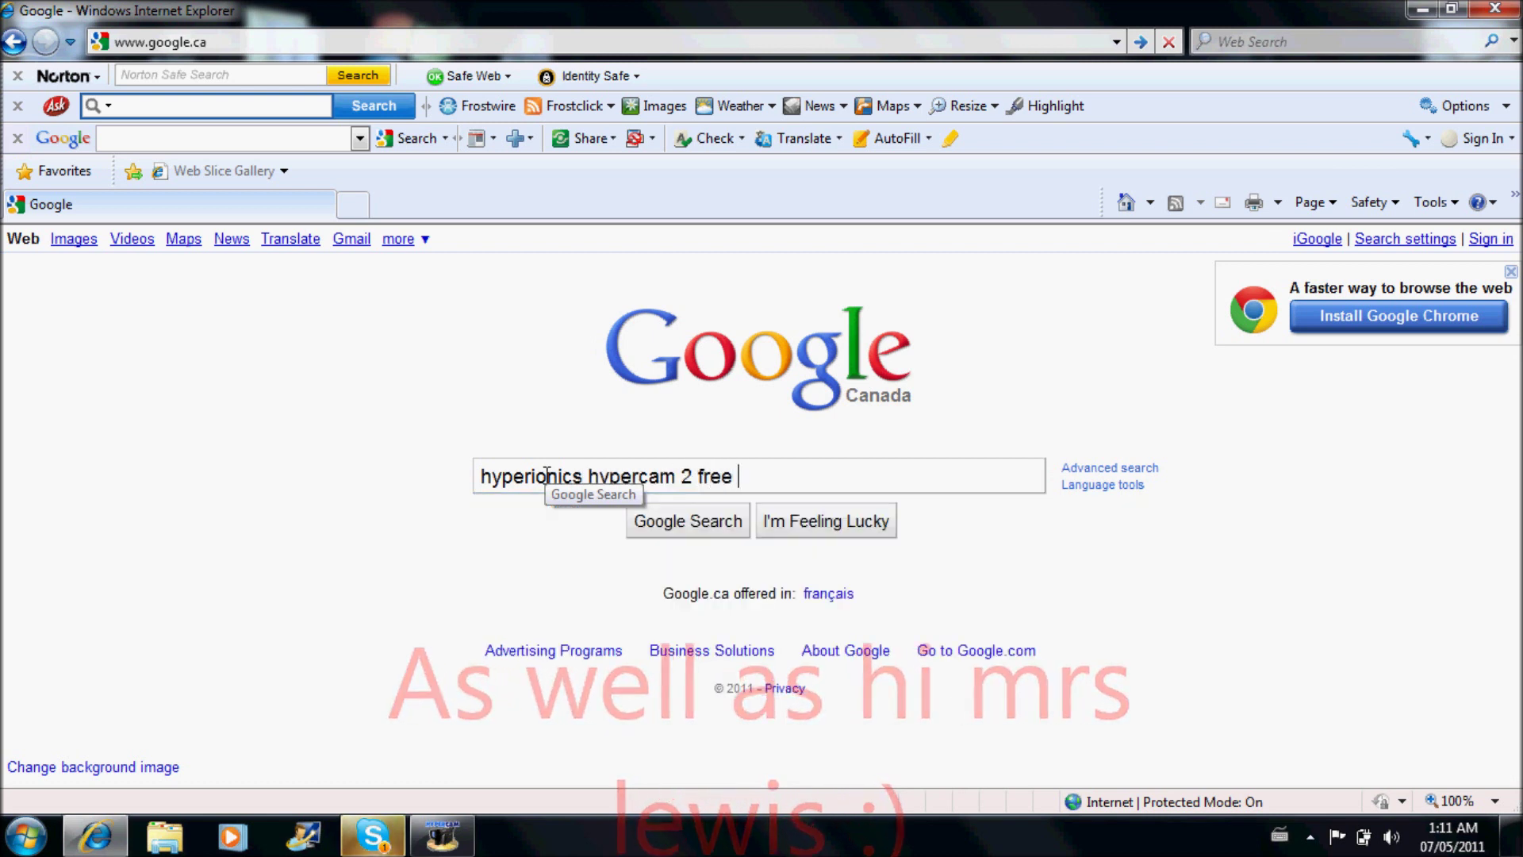
{"action": "type", "text": "down"}
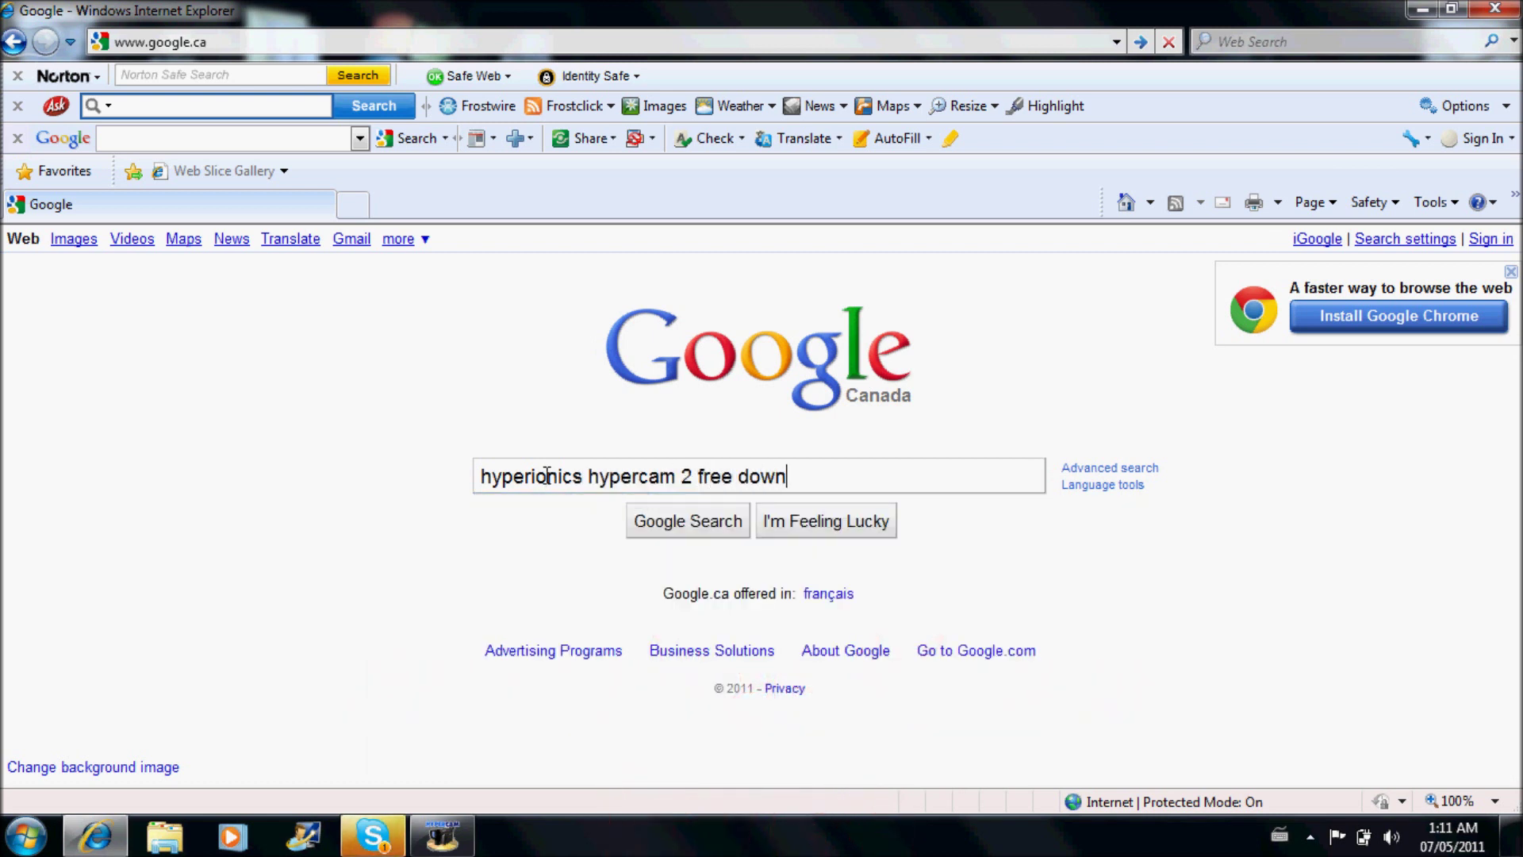
{"action": "type", "text": "load"}
{"action": "key", "text": "Return"}
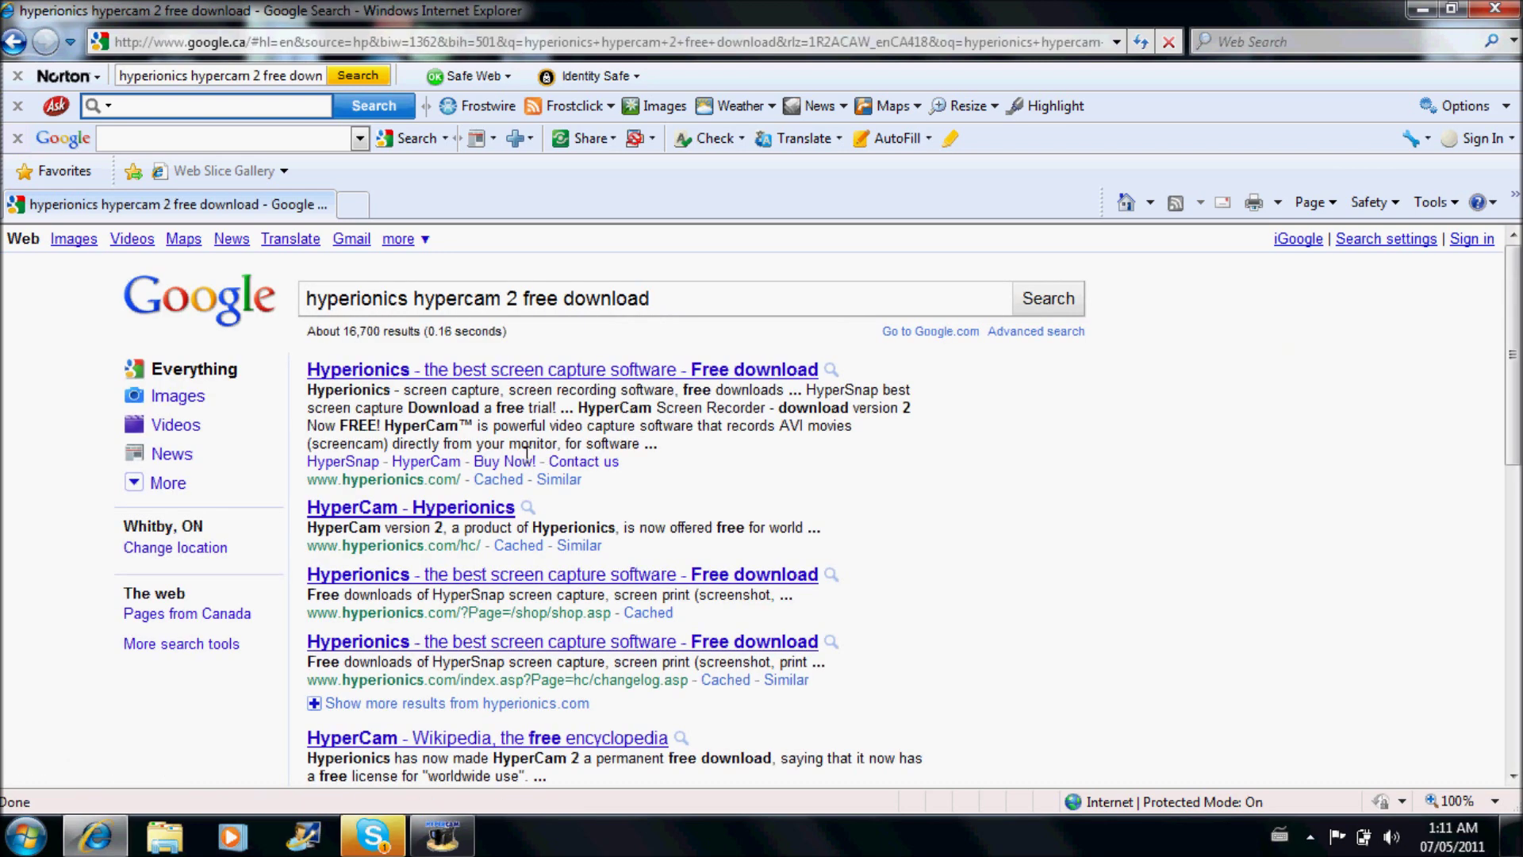
Step: Open the Hyperionics website and download the free HyperCam 2 installer, HC2Setup.exe
{"action": "left_click", "coordinate": [530, 377]}
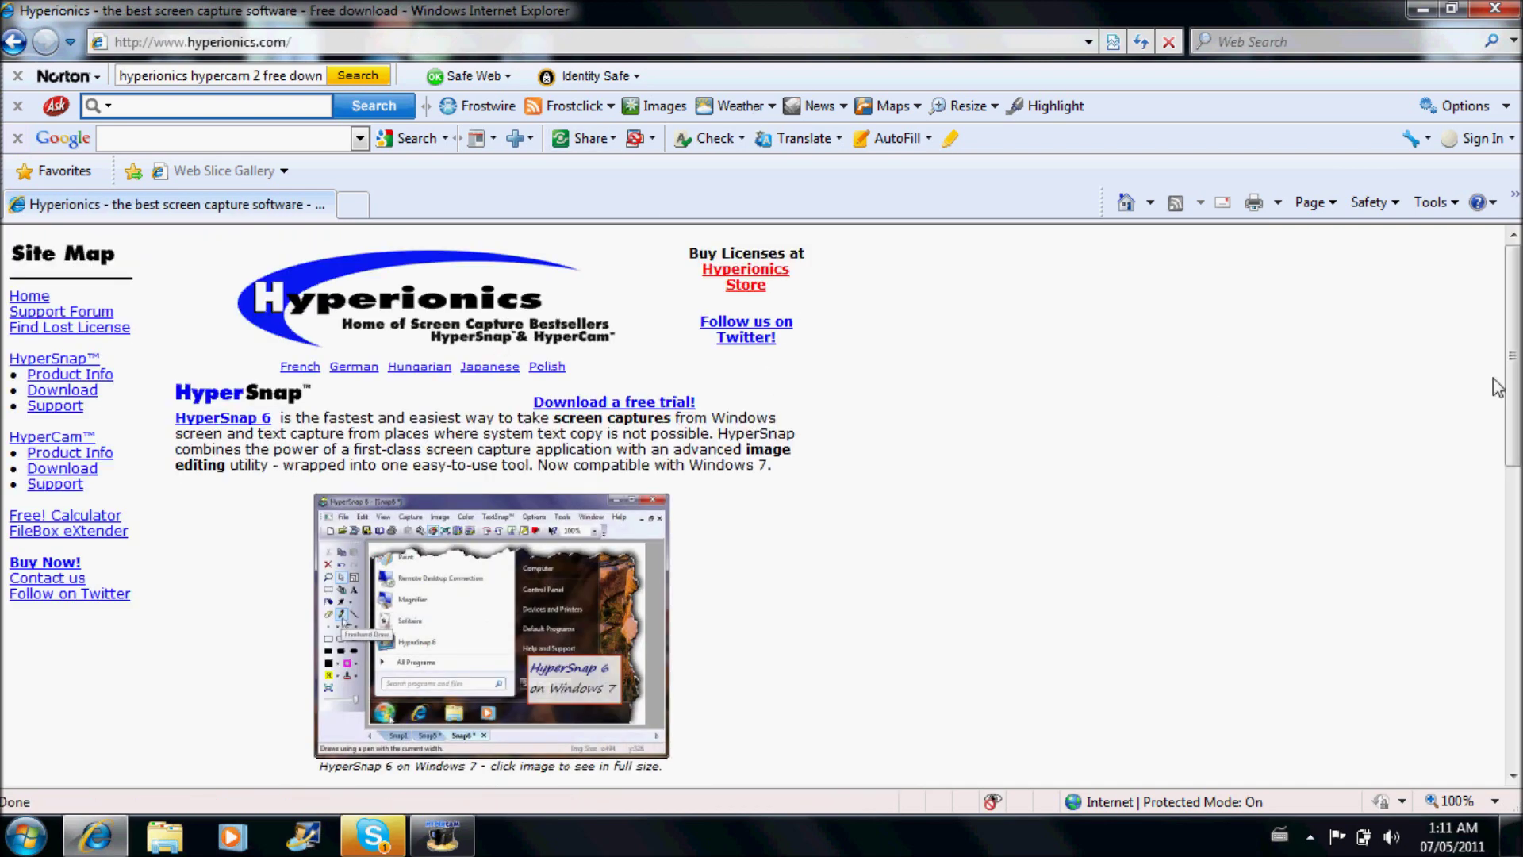
{"action": "left_click_drag", "start_coordinate": [1511, 379], "coordinate": [1474, 604]}
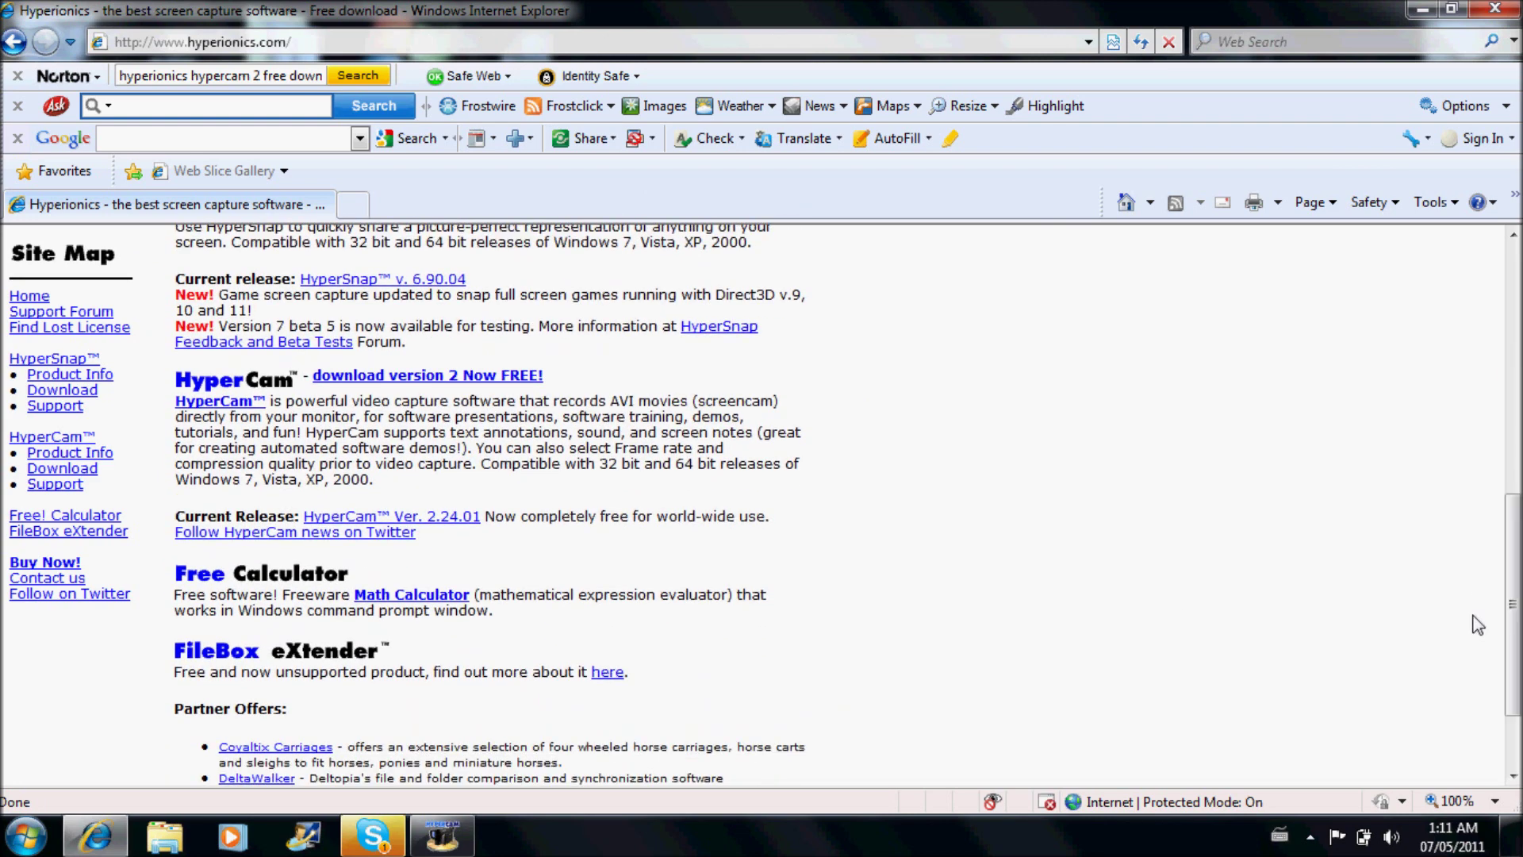
{"action": "left_click", "coordinate": [498, 382]}
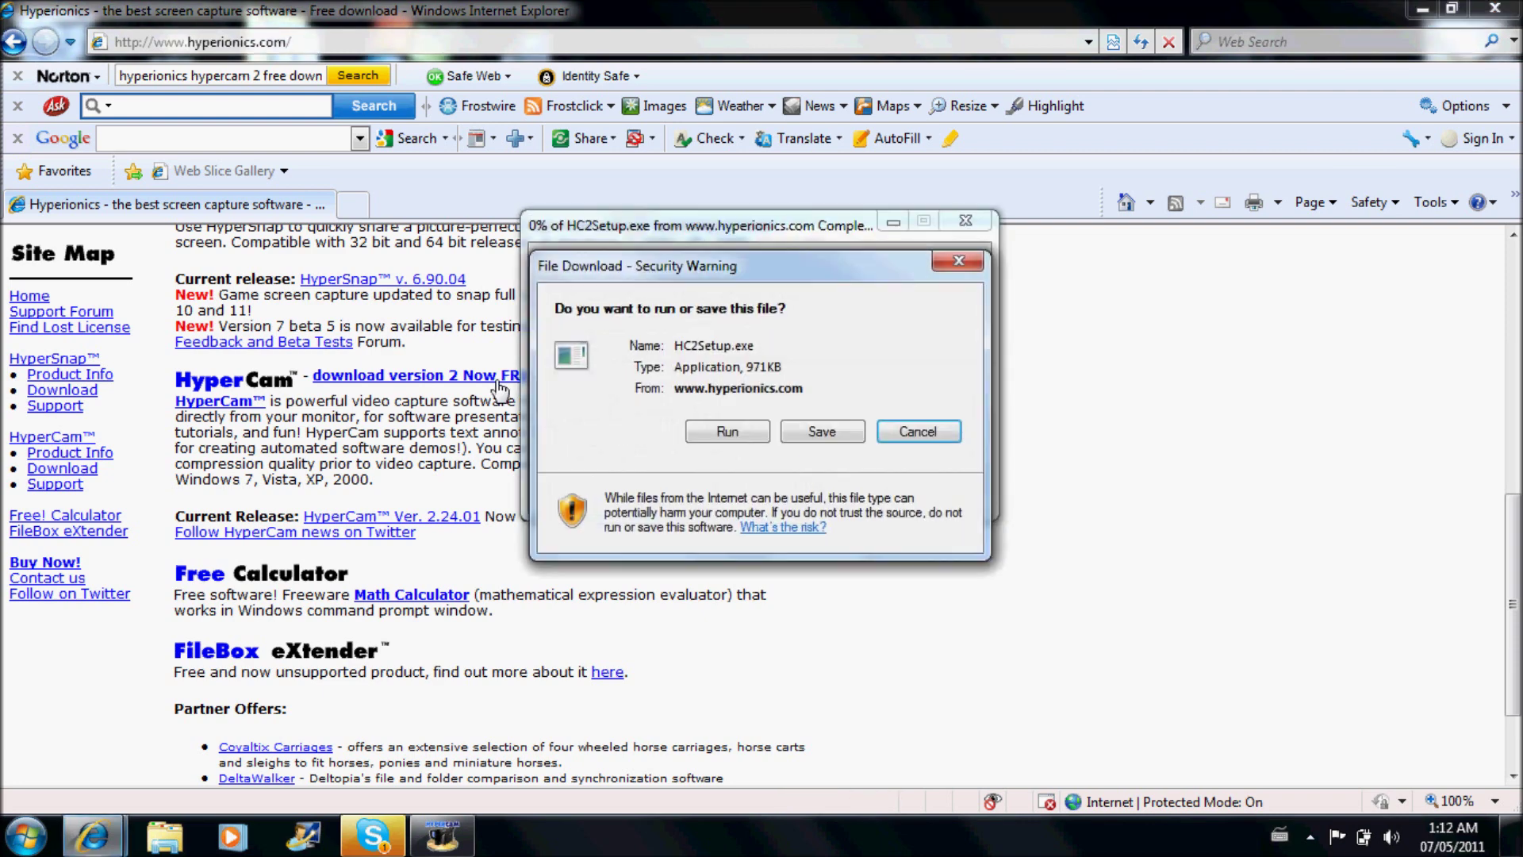
{"action": "left_click", "coordinate": [959, 261]}
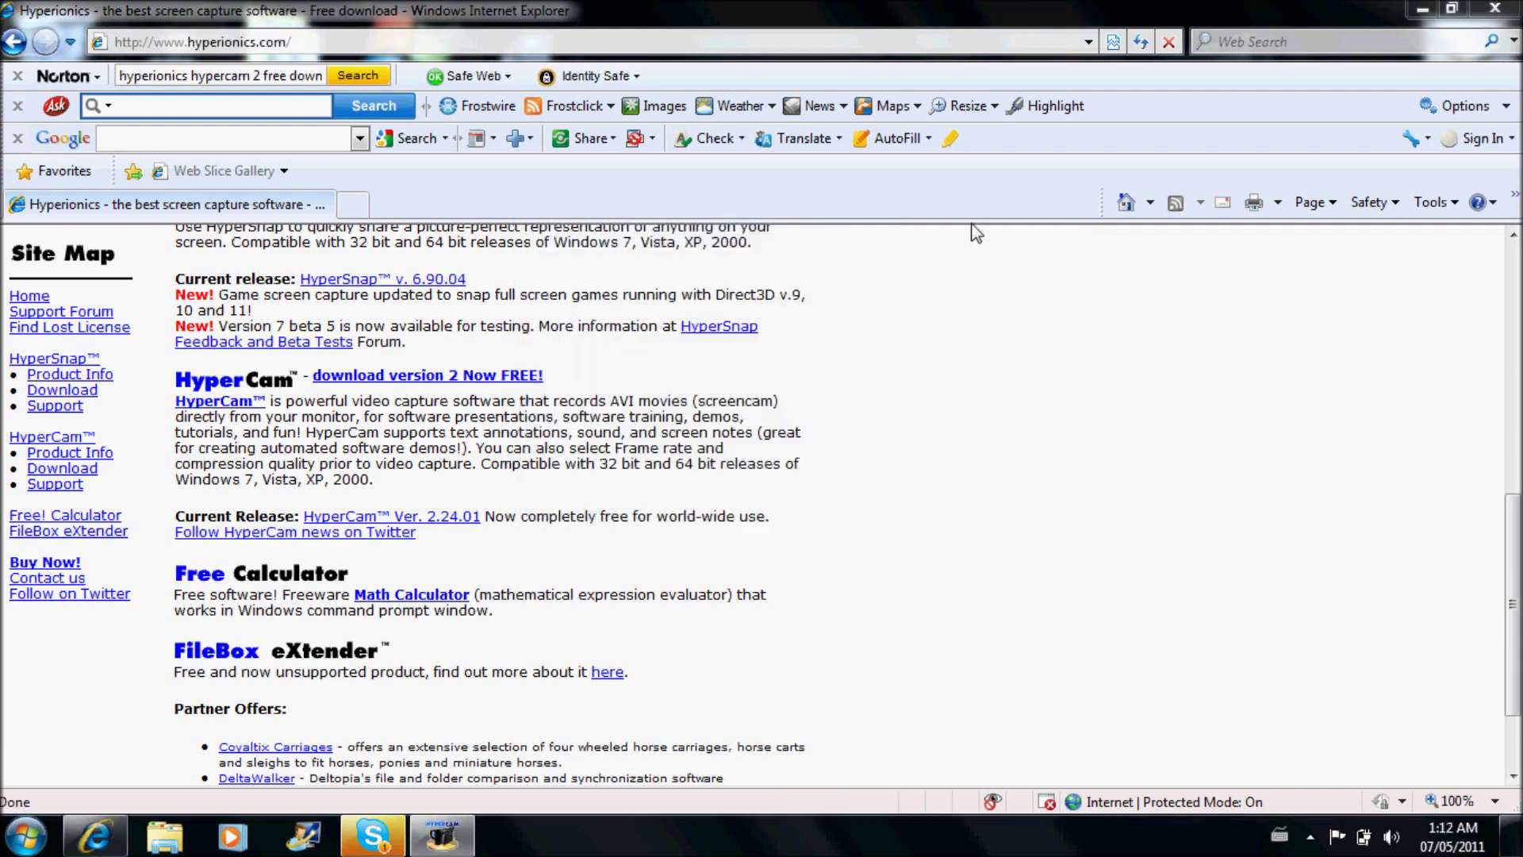
{"action": "left_click", "coordinate": [734, 49]}
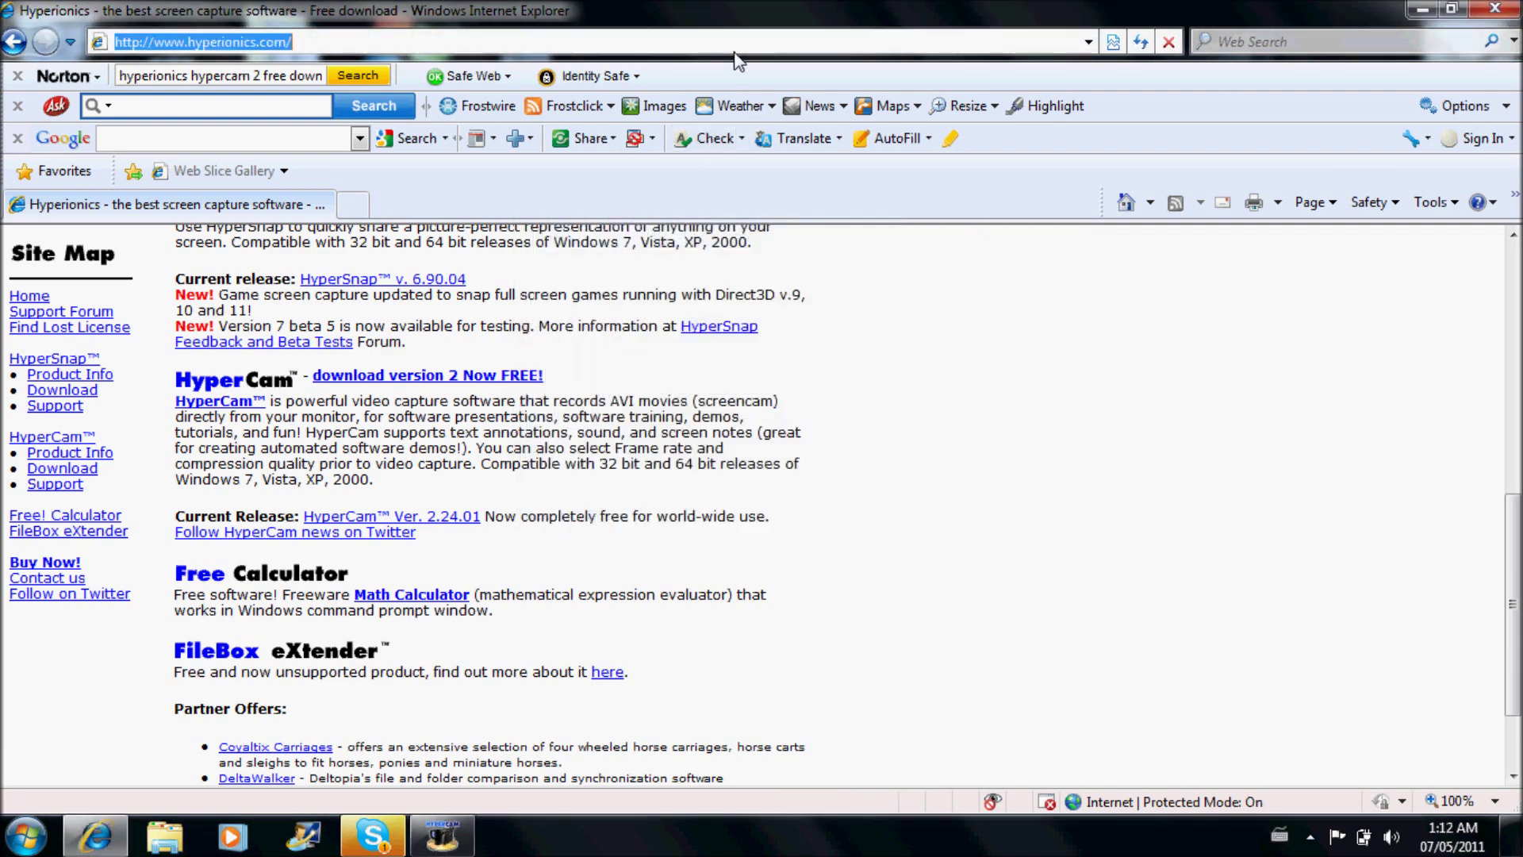
Step: Close the browser, launch Windows Live Movie Maker maximized, and open a new Internet Explorer window
{"action": "left_click", "coordinate": [1494, 8]}
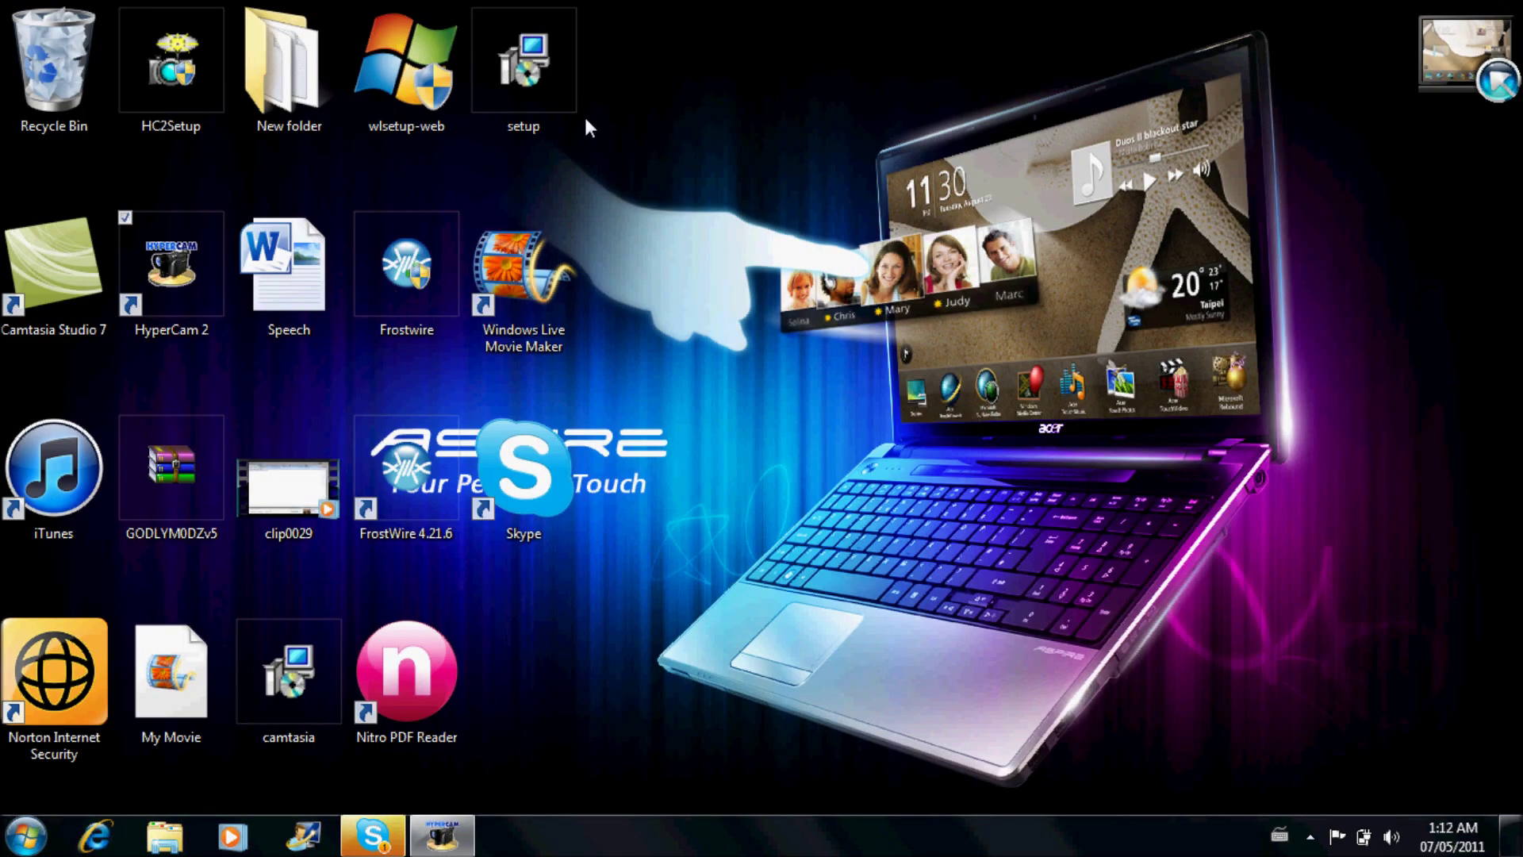
{"action": "left_click", "coordinate": [524, 311]}
{"action": "double_click", "coordinate": [523, 311]}
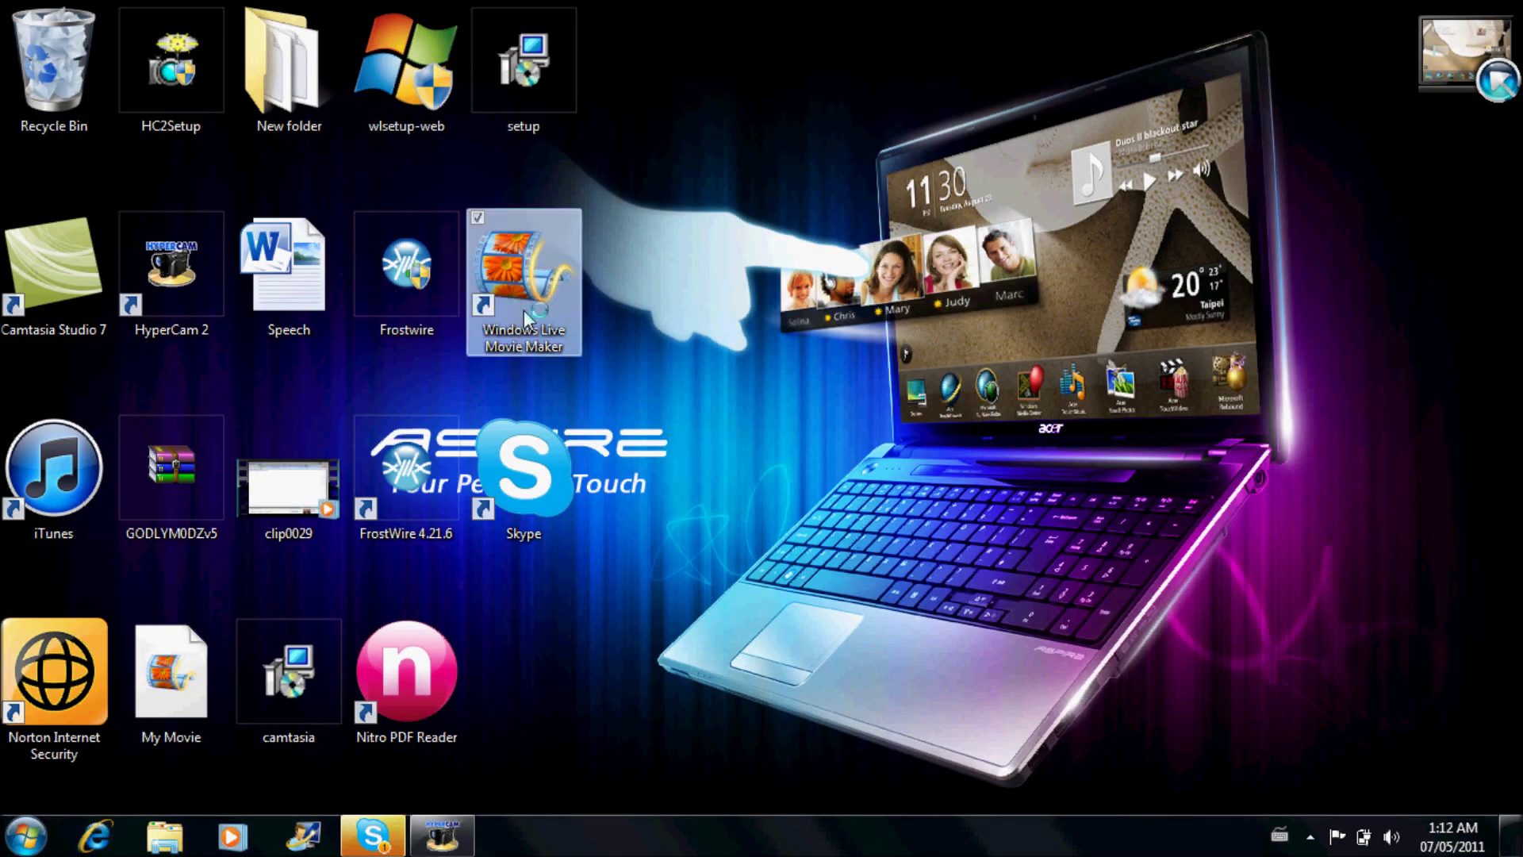
{"action": "left_click", "coordinate": [1449, 86]}
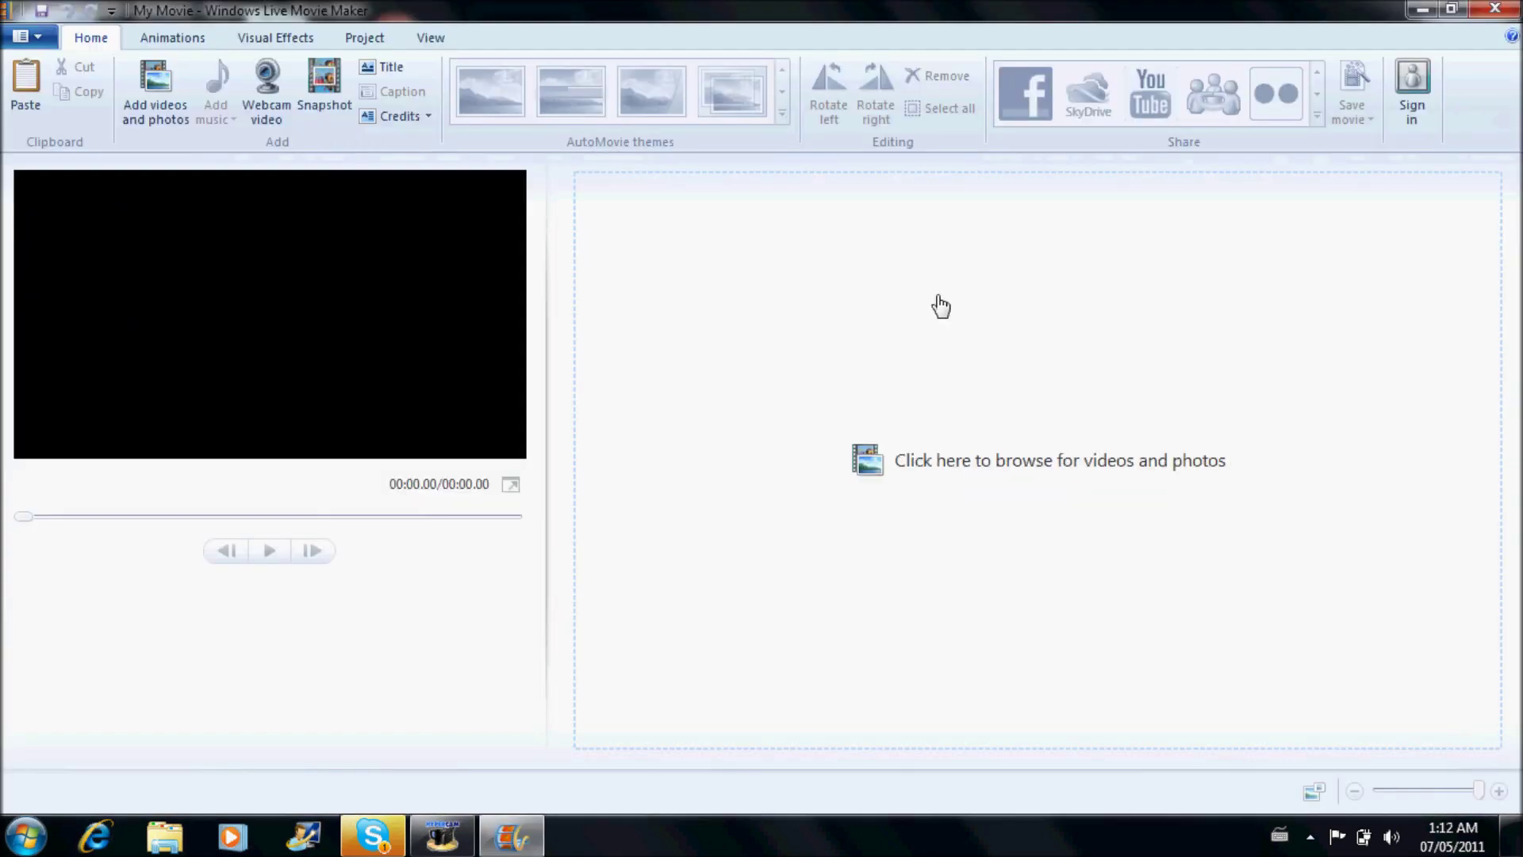
{"action": "left_click", "coordinate": [116, 829]}
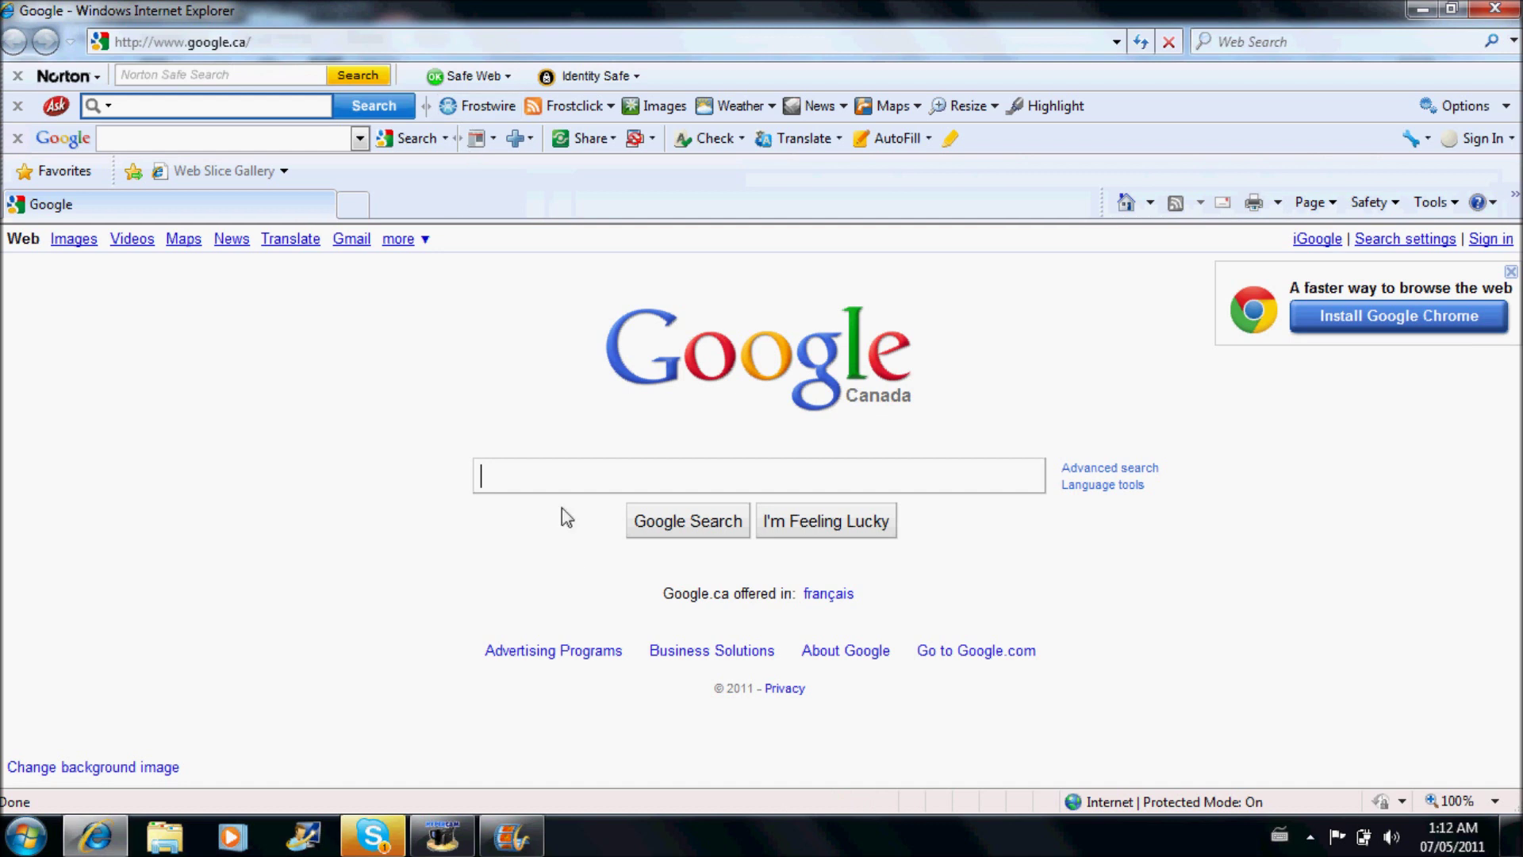
Step: Enter 'windows live movie maker free' in Google and browse the download suggestions
{"action": "left_click", "coordinate": [562, 479]}
{"action": "type", "text": "windows lio"}
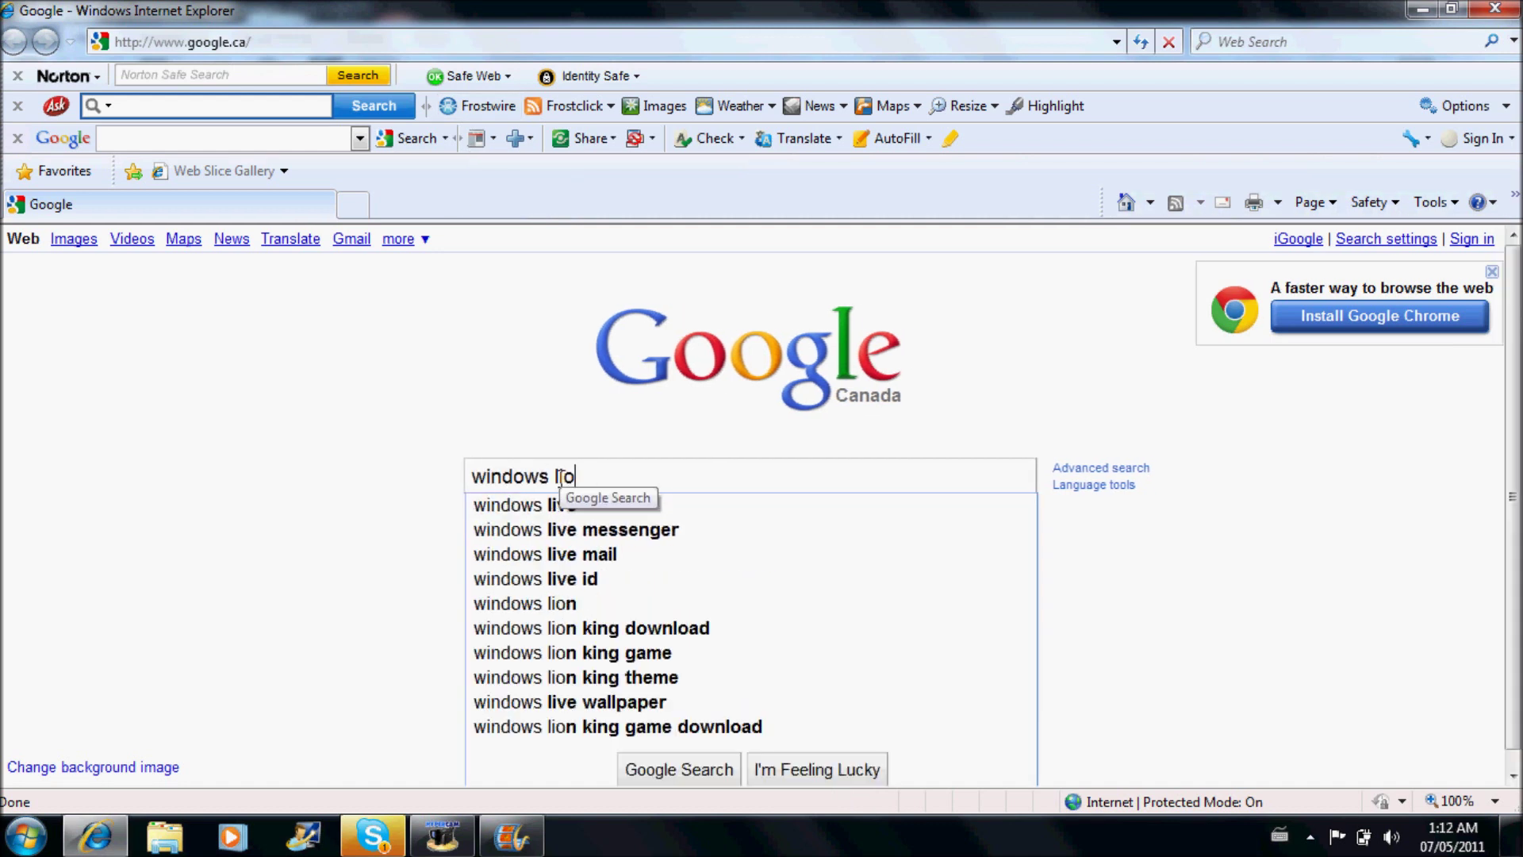
{"action": "key", "text": "BackSpace"}
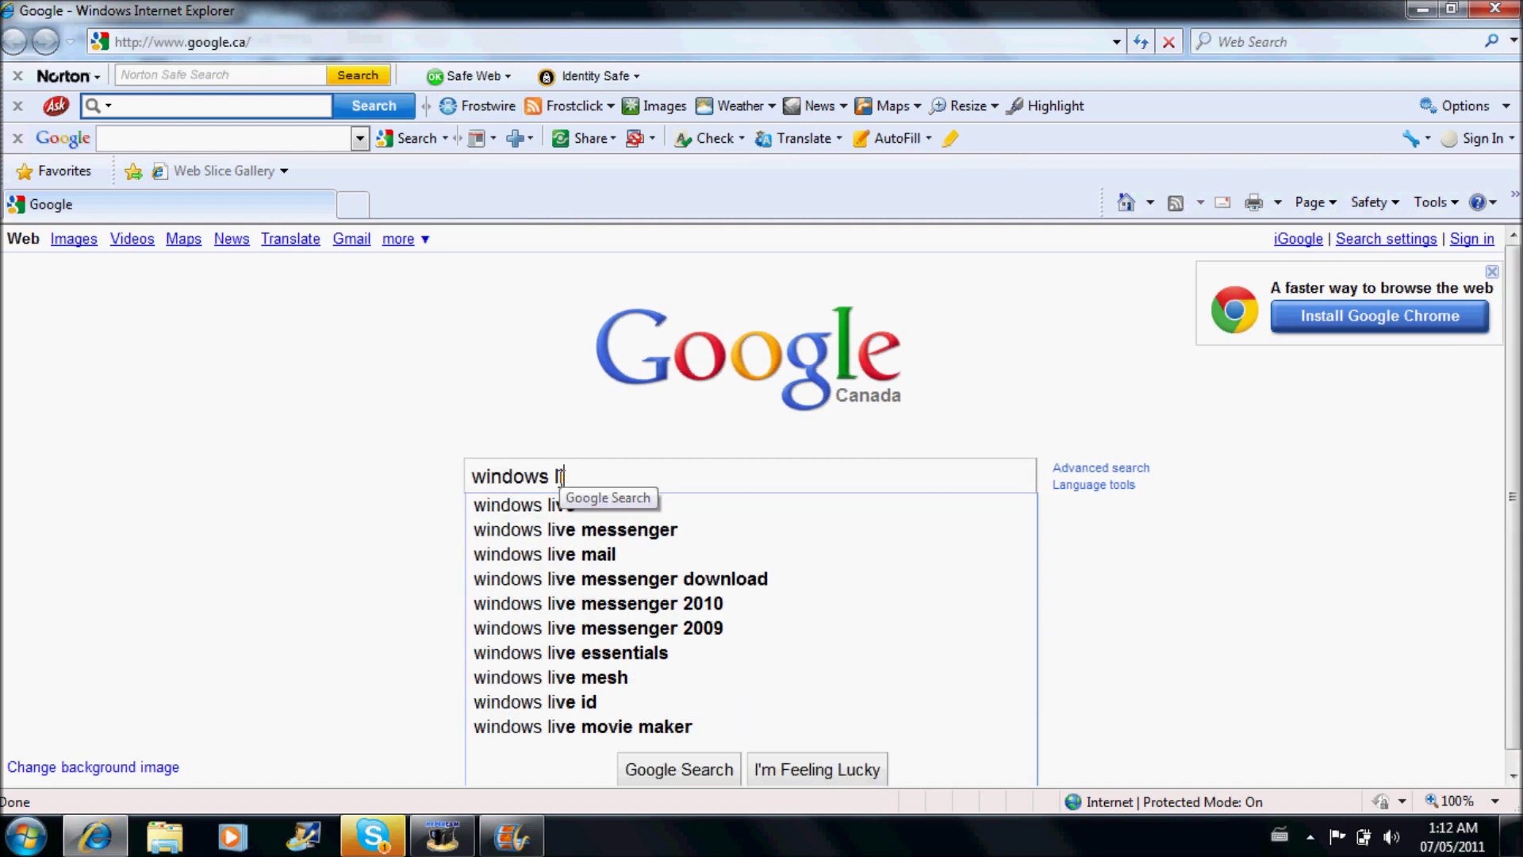
{"action": "type", "text": "ve mov"}
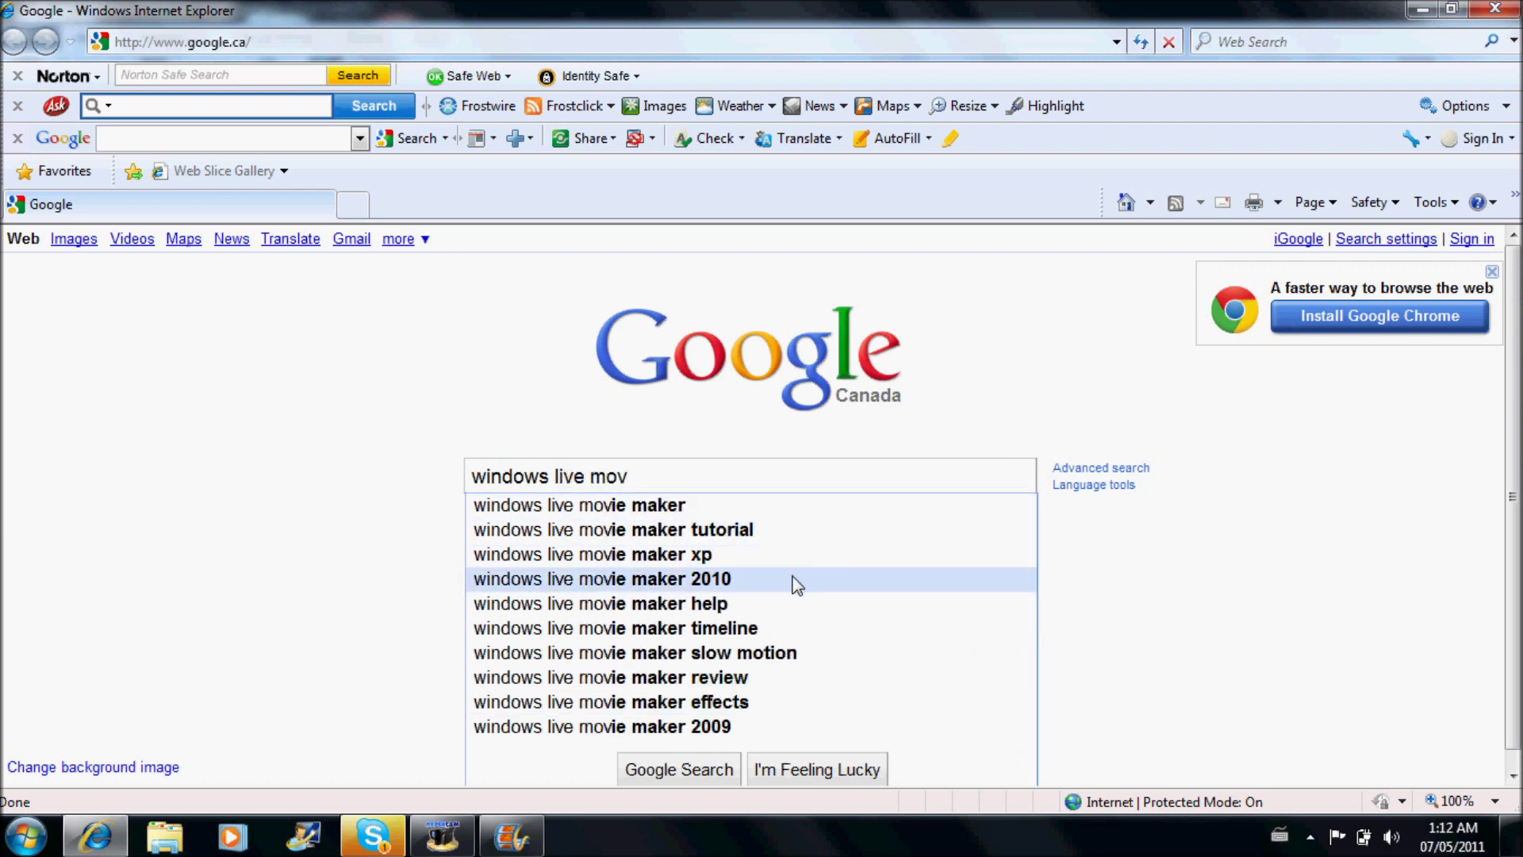
{"action": "type", "text": "maker free"}
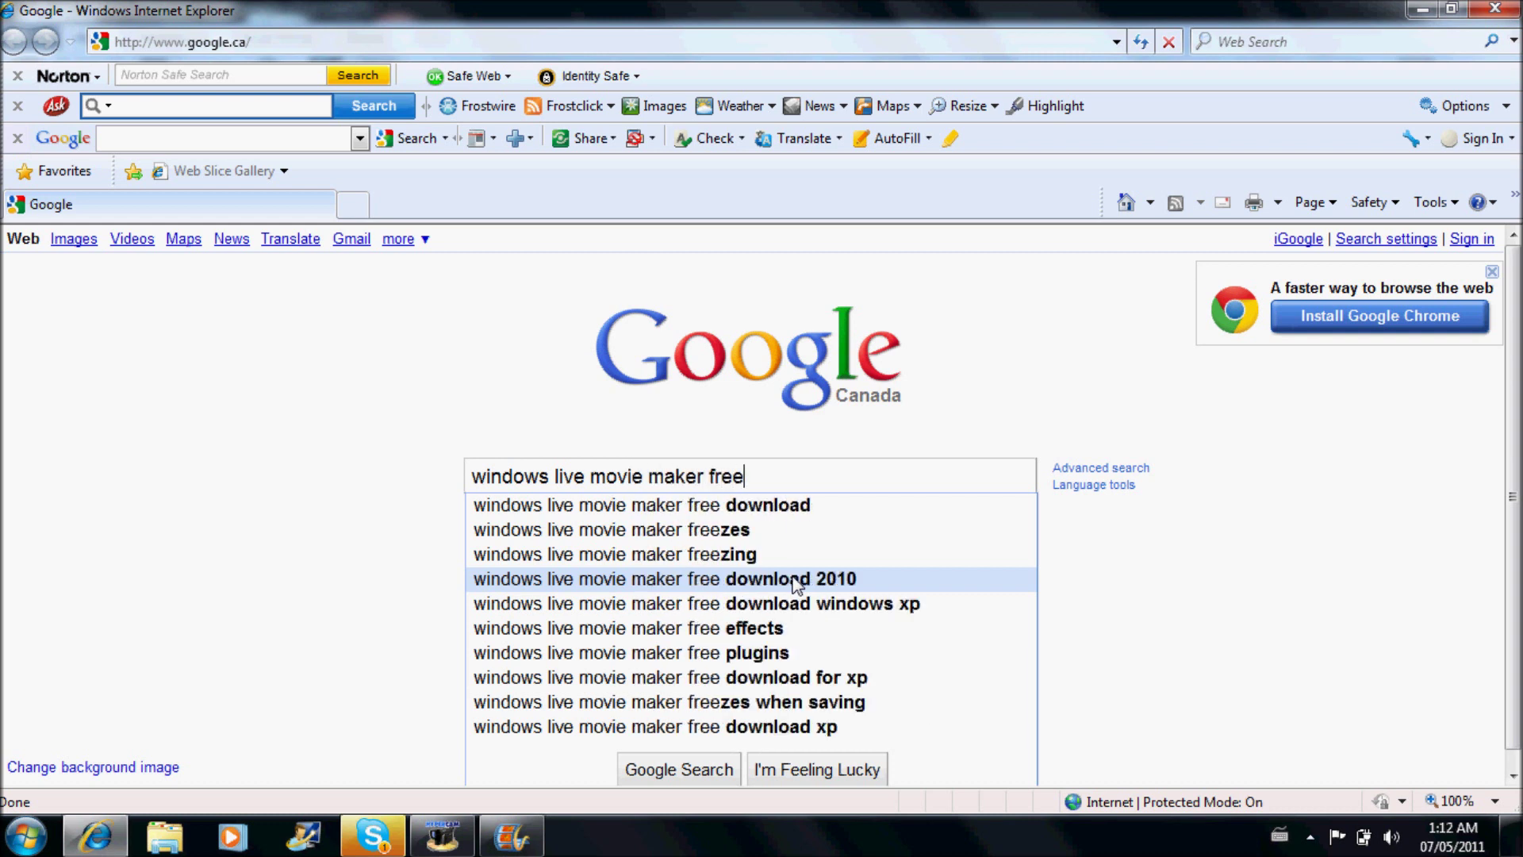
{"action": "key", "text": "Down"}
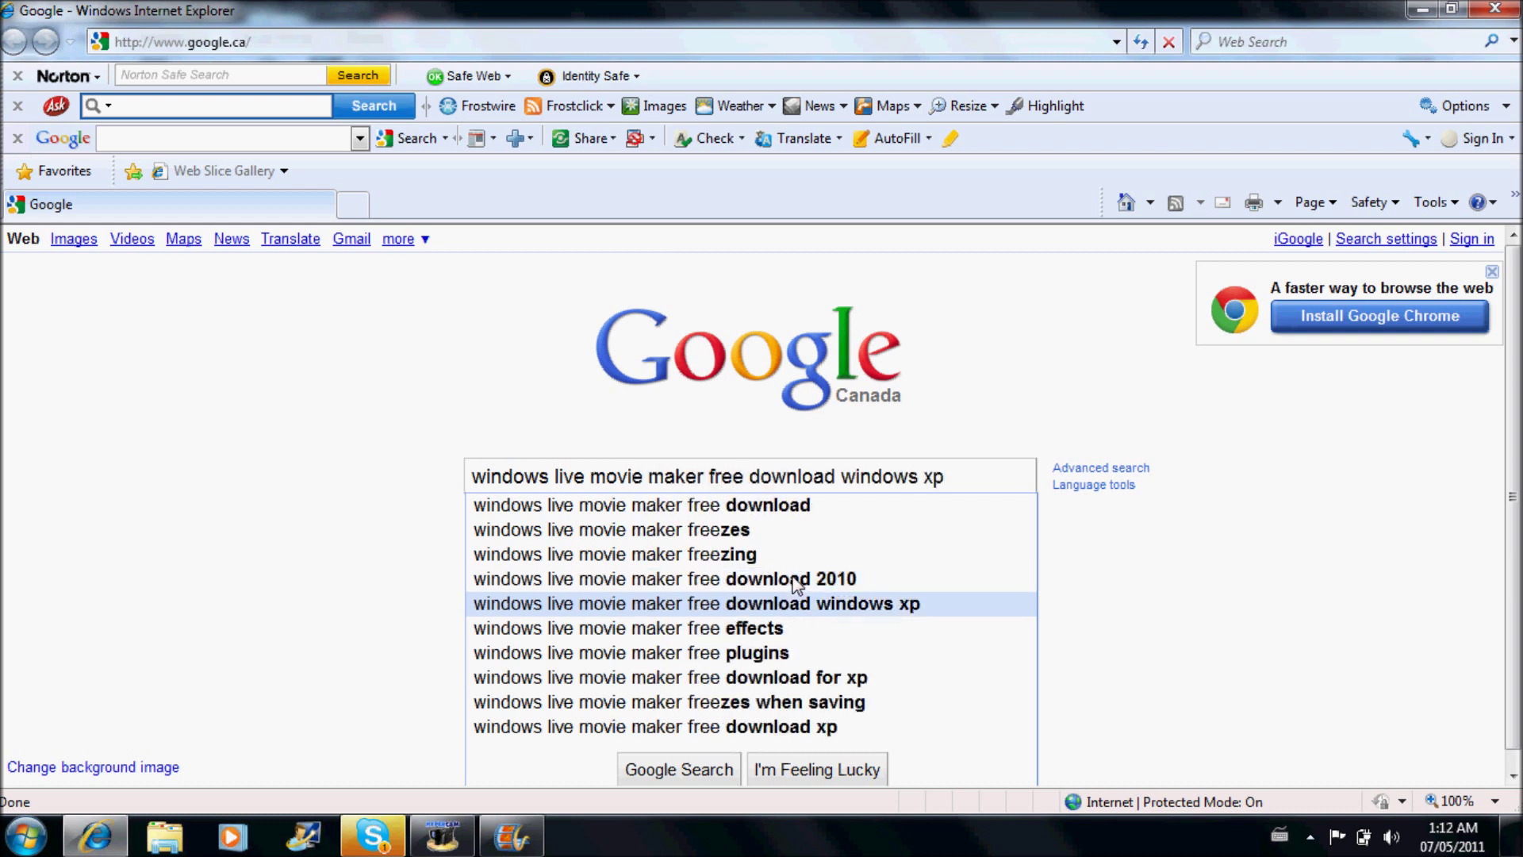
{"action": "key", "text": "Up"}
{"action": "key", "text": "Down"}
{"action": "key", "text": "Up"}
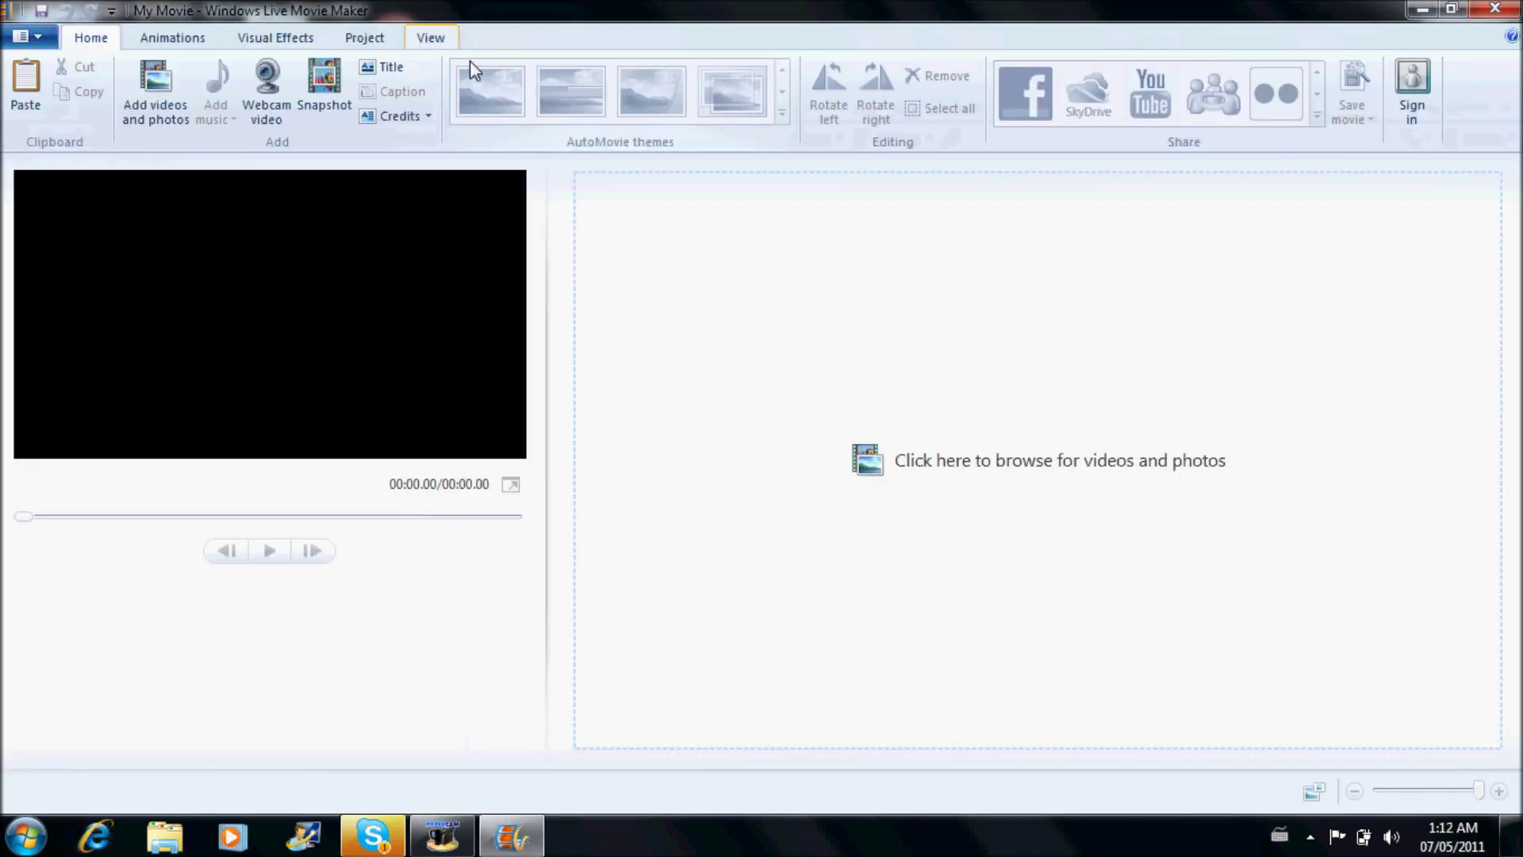
Step: Add the clip0029 screen recording from the Desktop to the project
{"action": "left_click", "coordinate": [167, 98]}
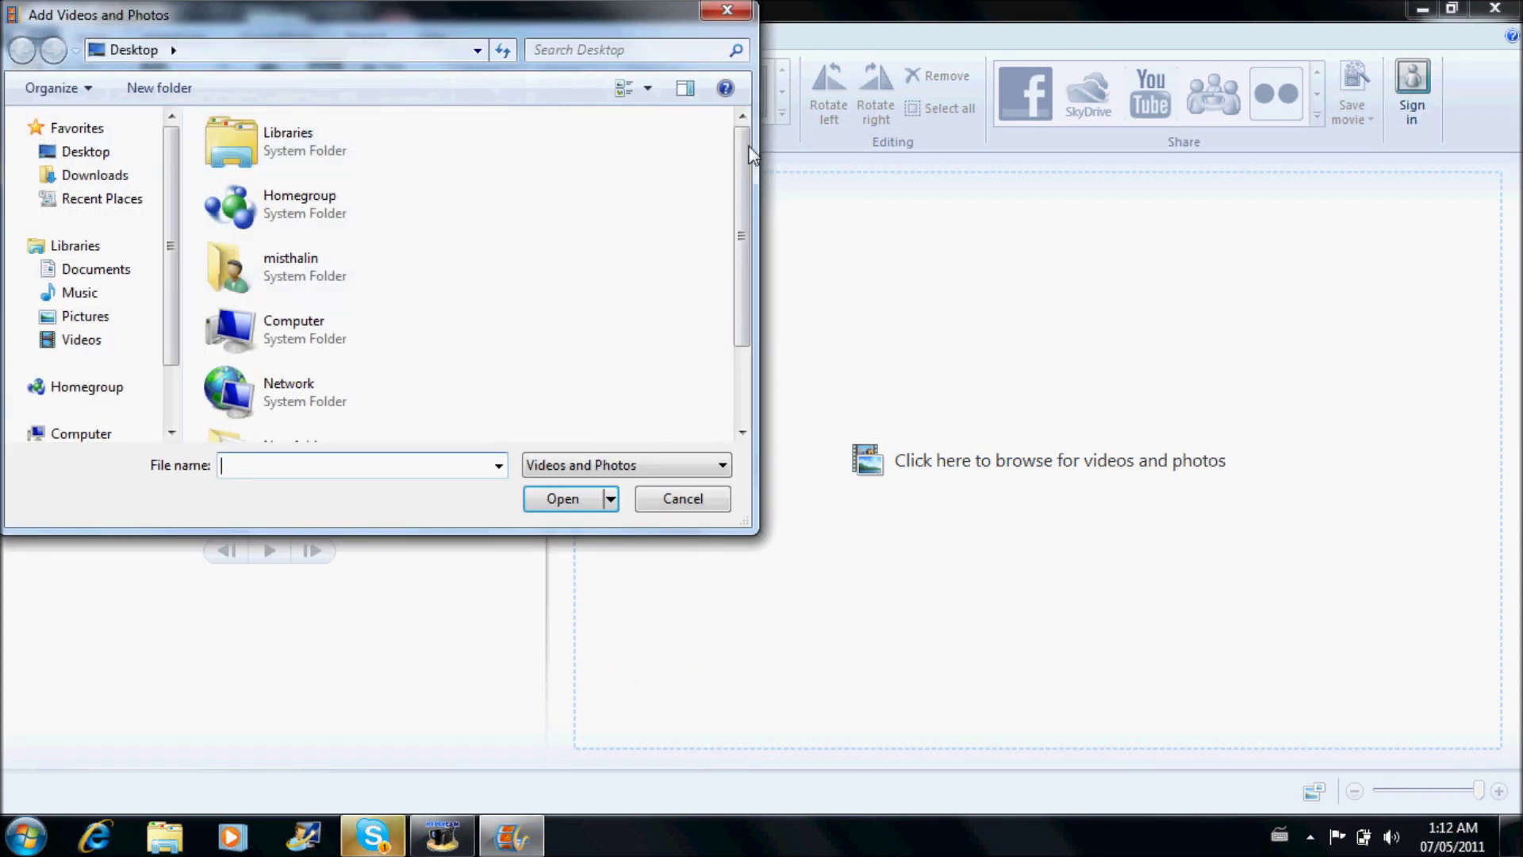
{"action": "left_click_drag", "start_coordinate": [743, 158], "coordinate": [736, 298]}
{"action": "left_click", "coordinate": [408, 396]}
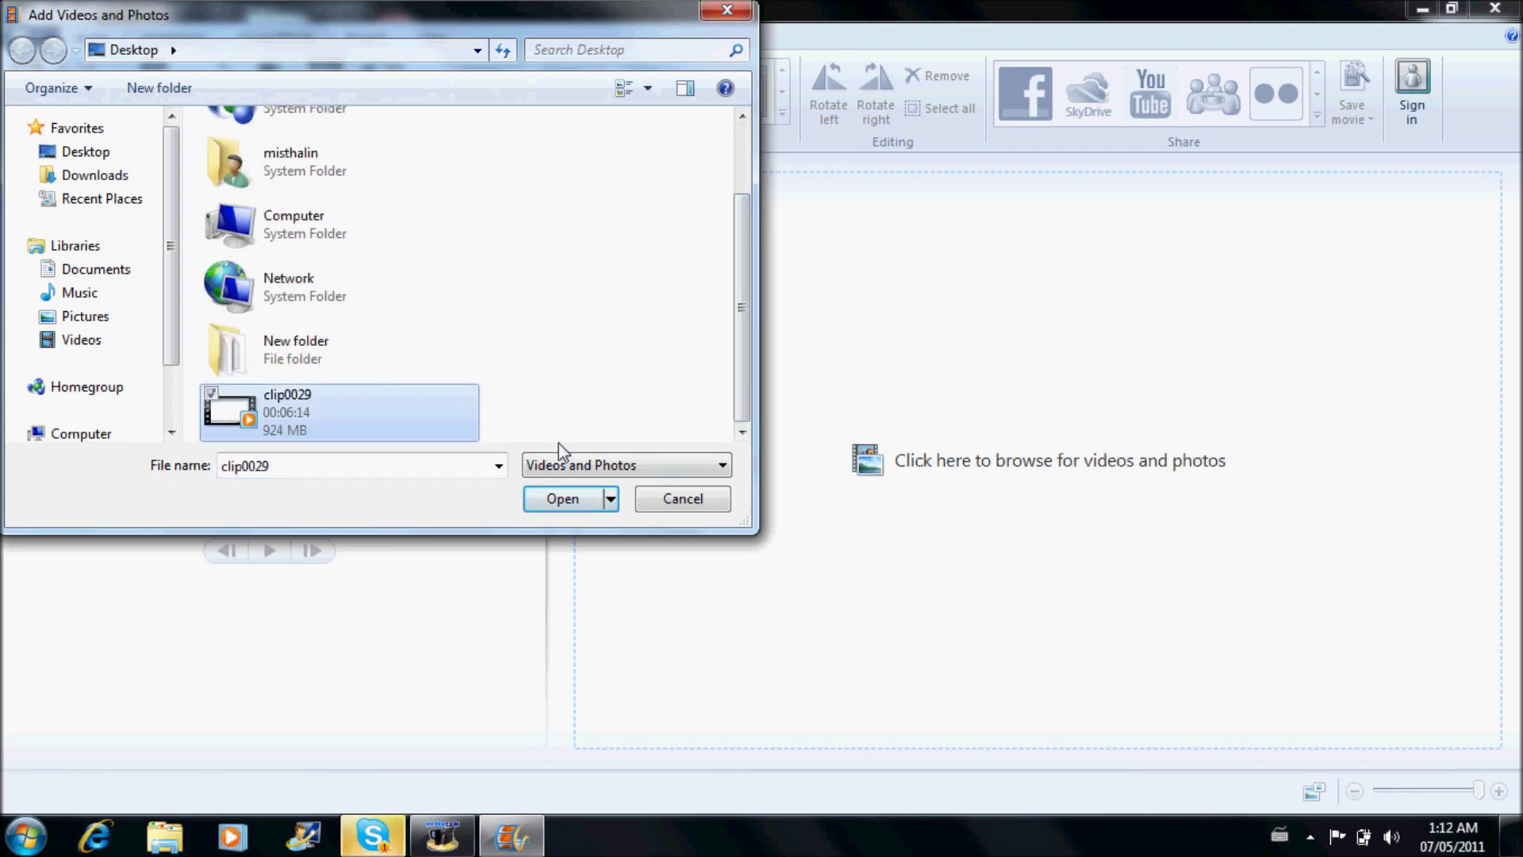
{"action": "left_click", "coordinate": [583, 498]}
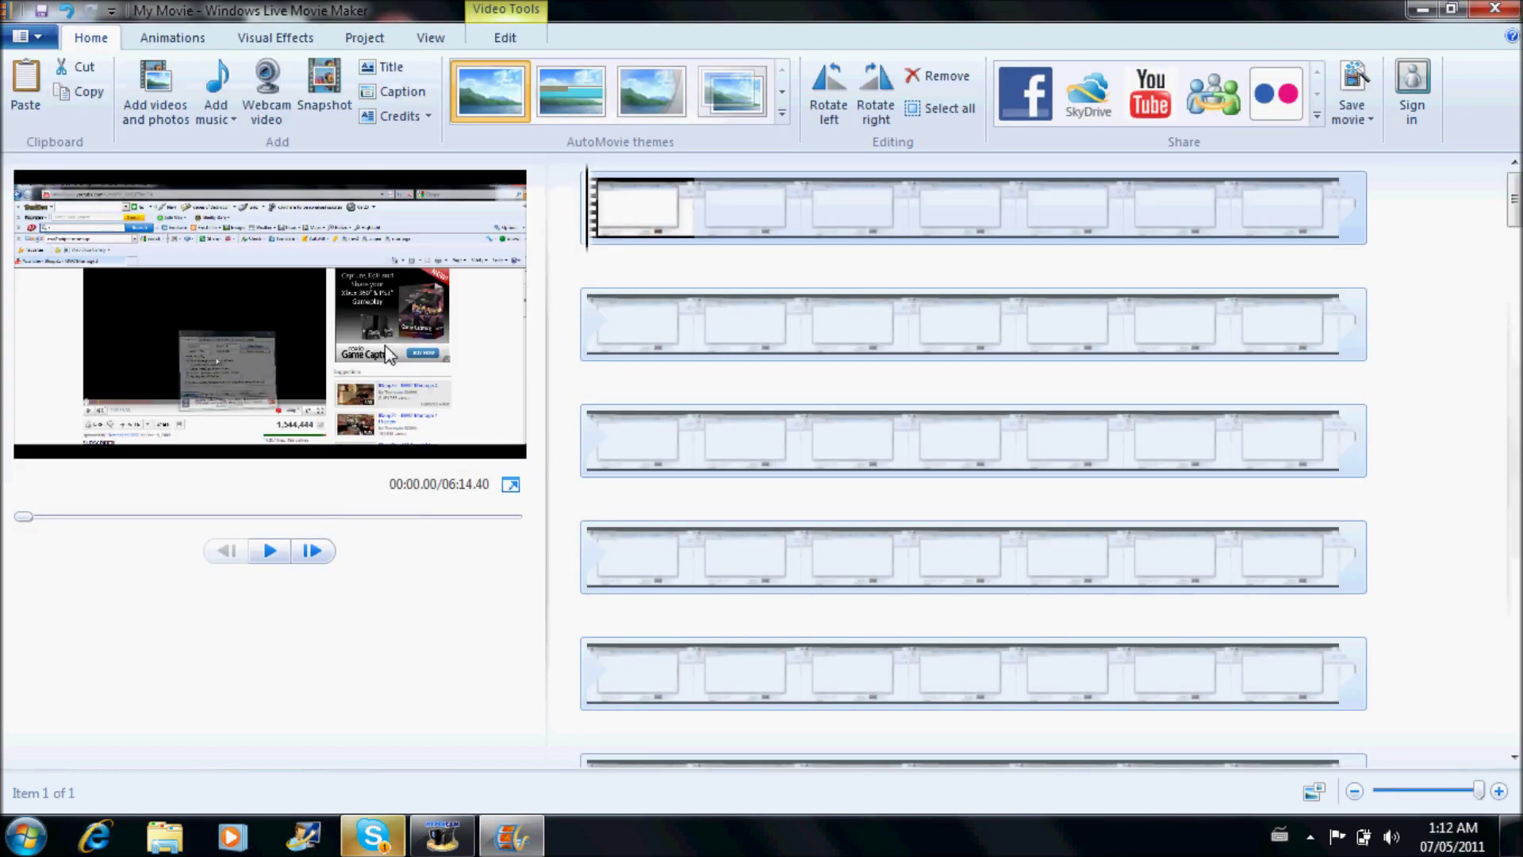
Step: Add Kalimba from Music > Sample Music as the background music
{"action": "left_click", "coordinate": [224, 125]}
{"action": "left_click", "coordinate": [204, 146]}
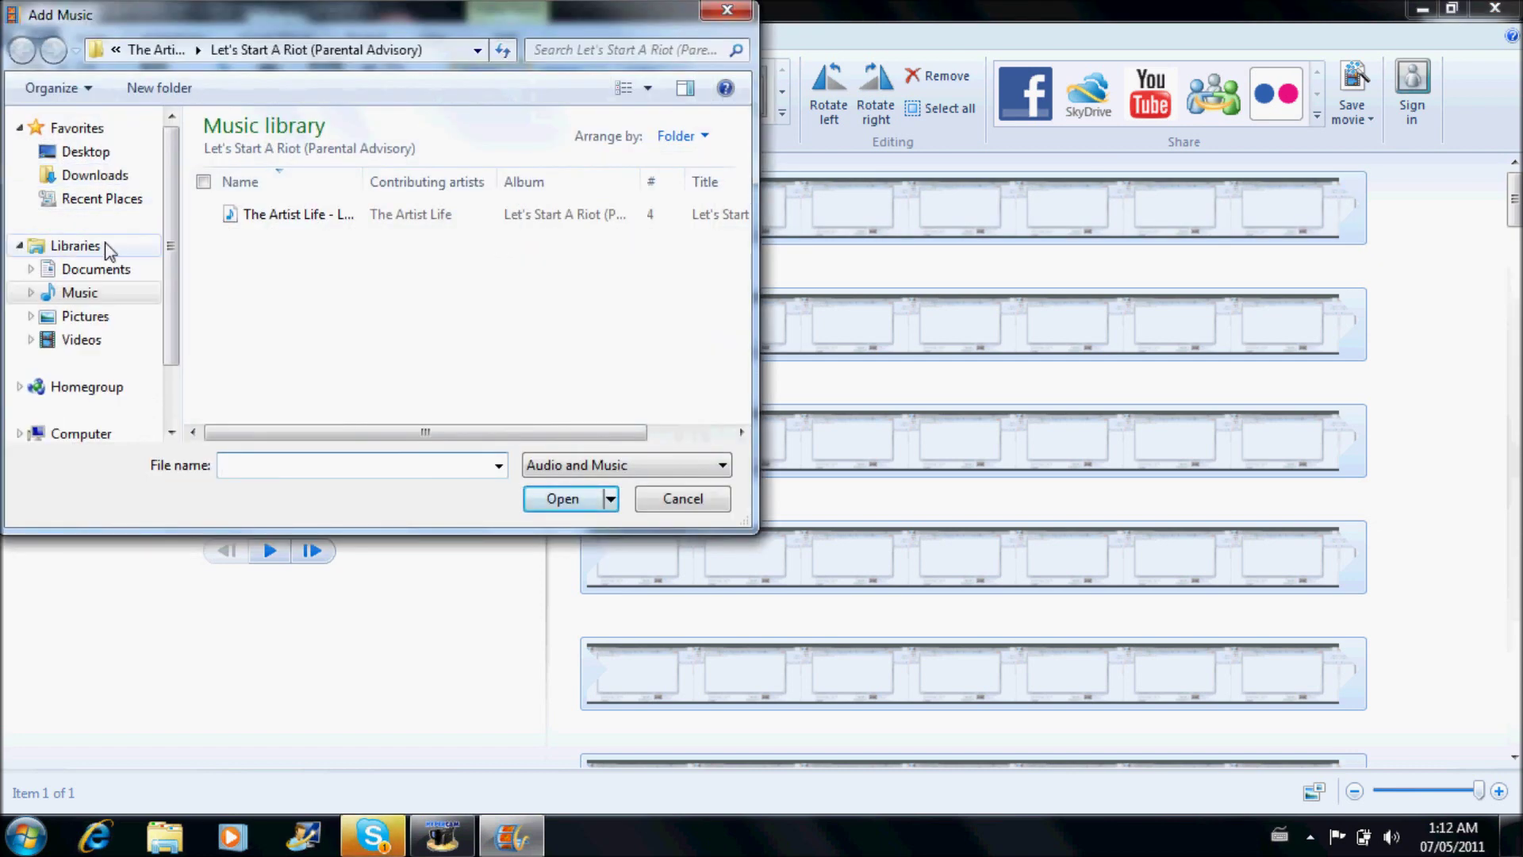
{"action": "left_click", "coordinate": [88, 293]}
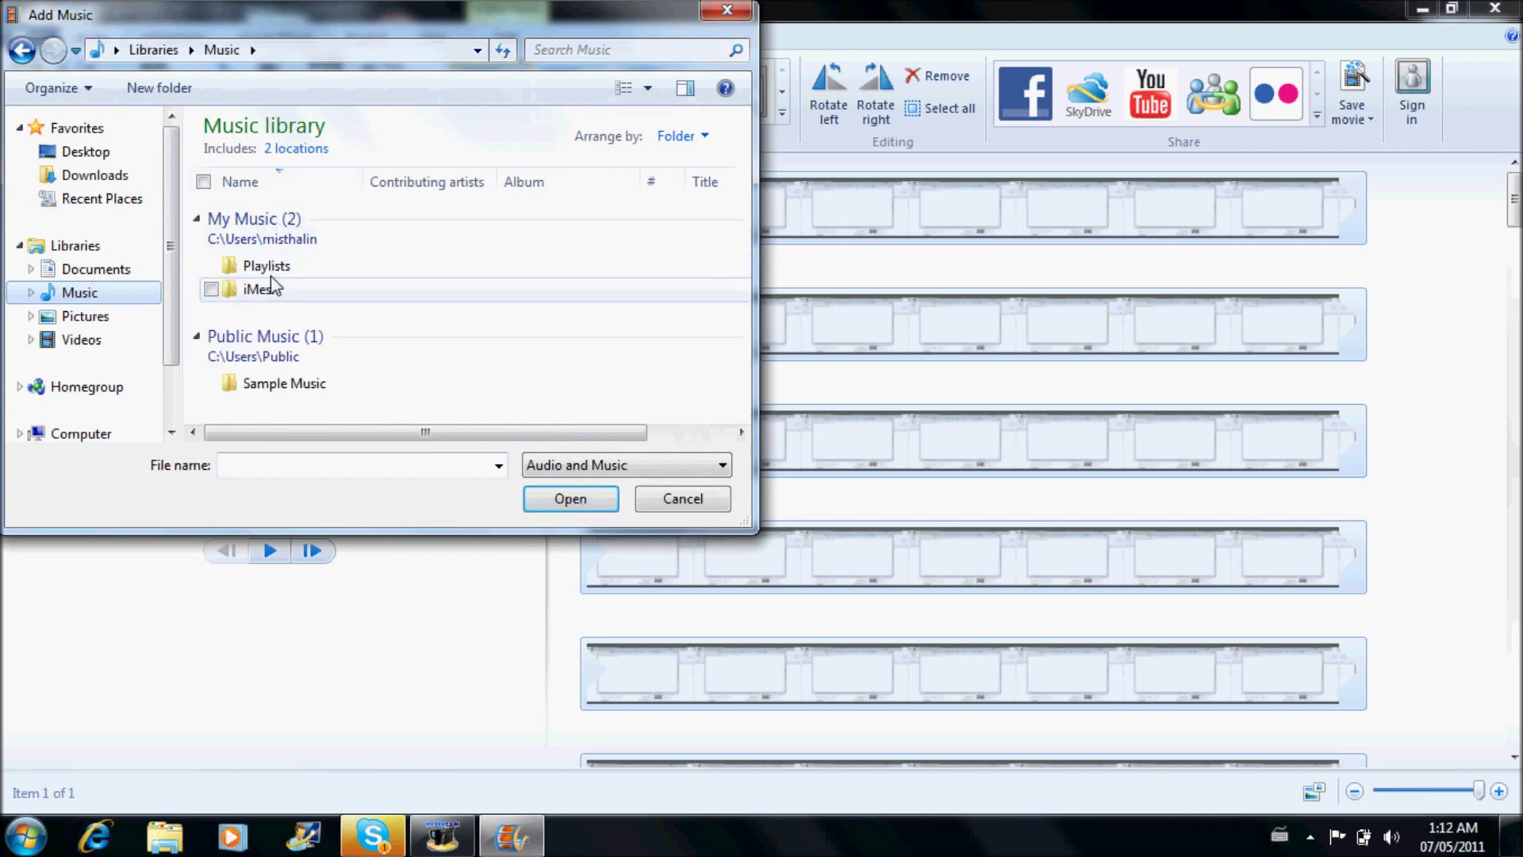
{"action": "double_click", "coordinate": [274, 383]}
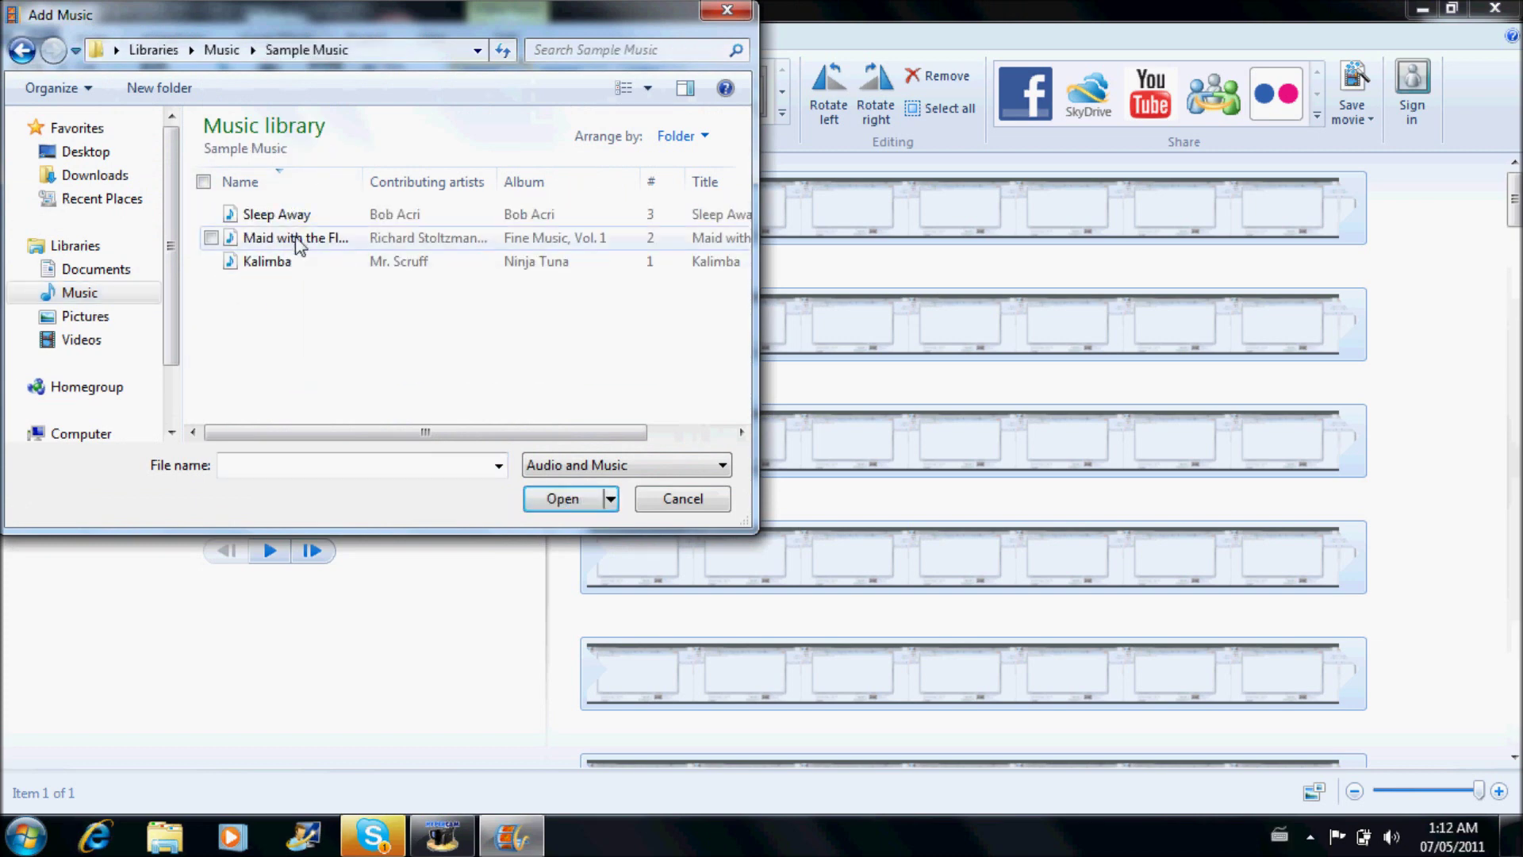
{"action": "double_click", "coordinate": [296, 267]}
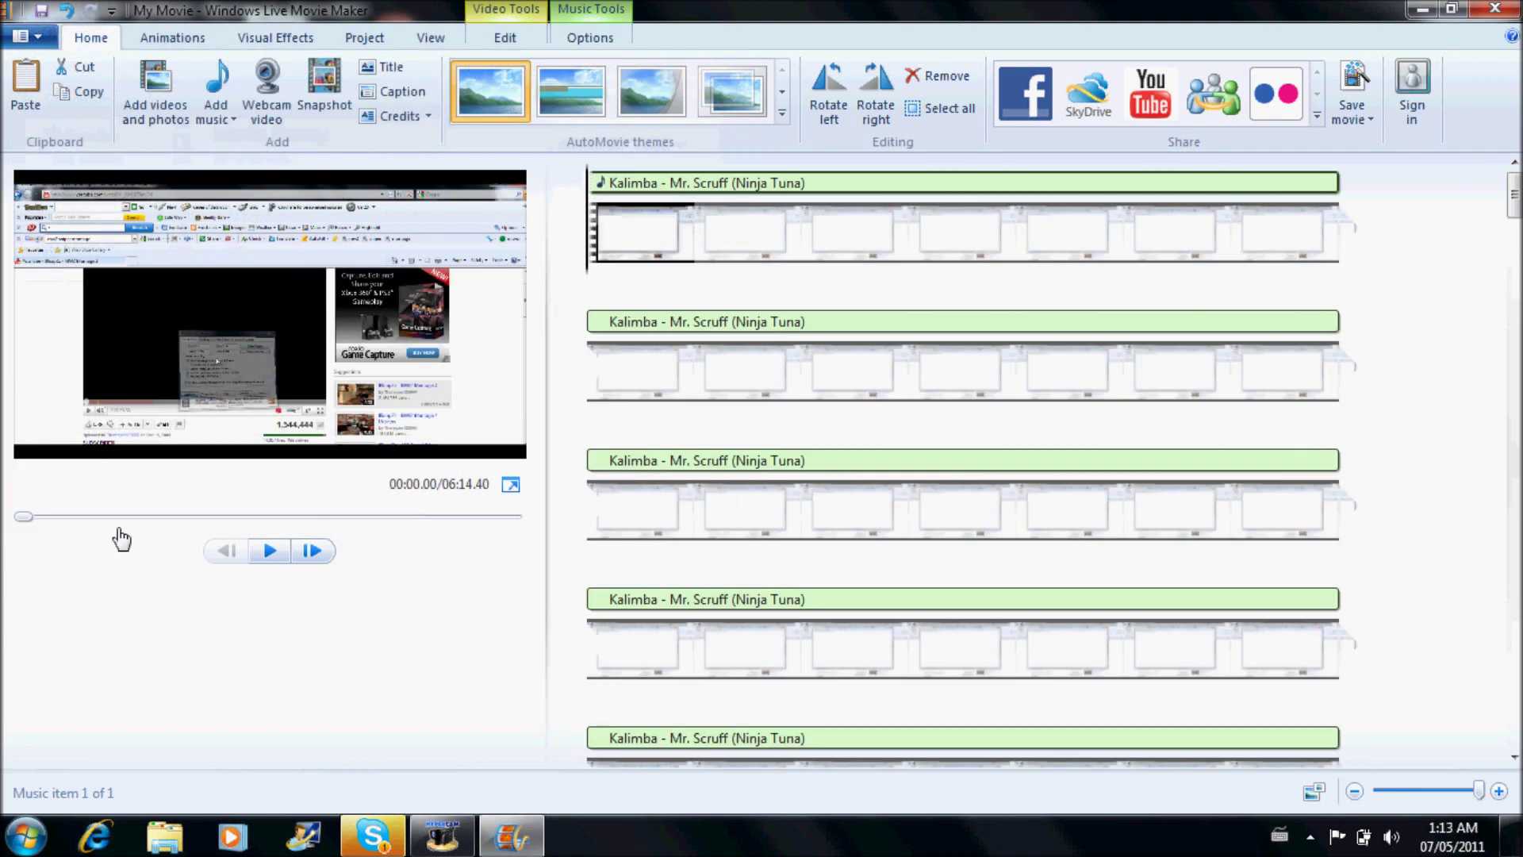
Step: Insert an opening title card reading 'An ItZ Eastwood Productions', fixing the misspelled last word
{"action": "left_click", "coordinate": [381, 66]}
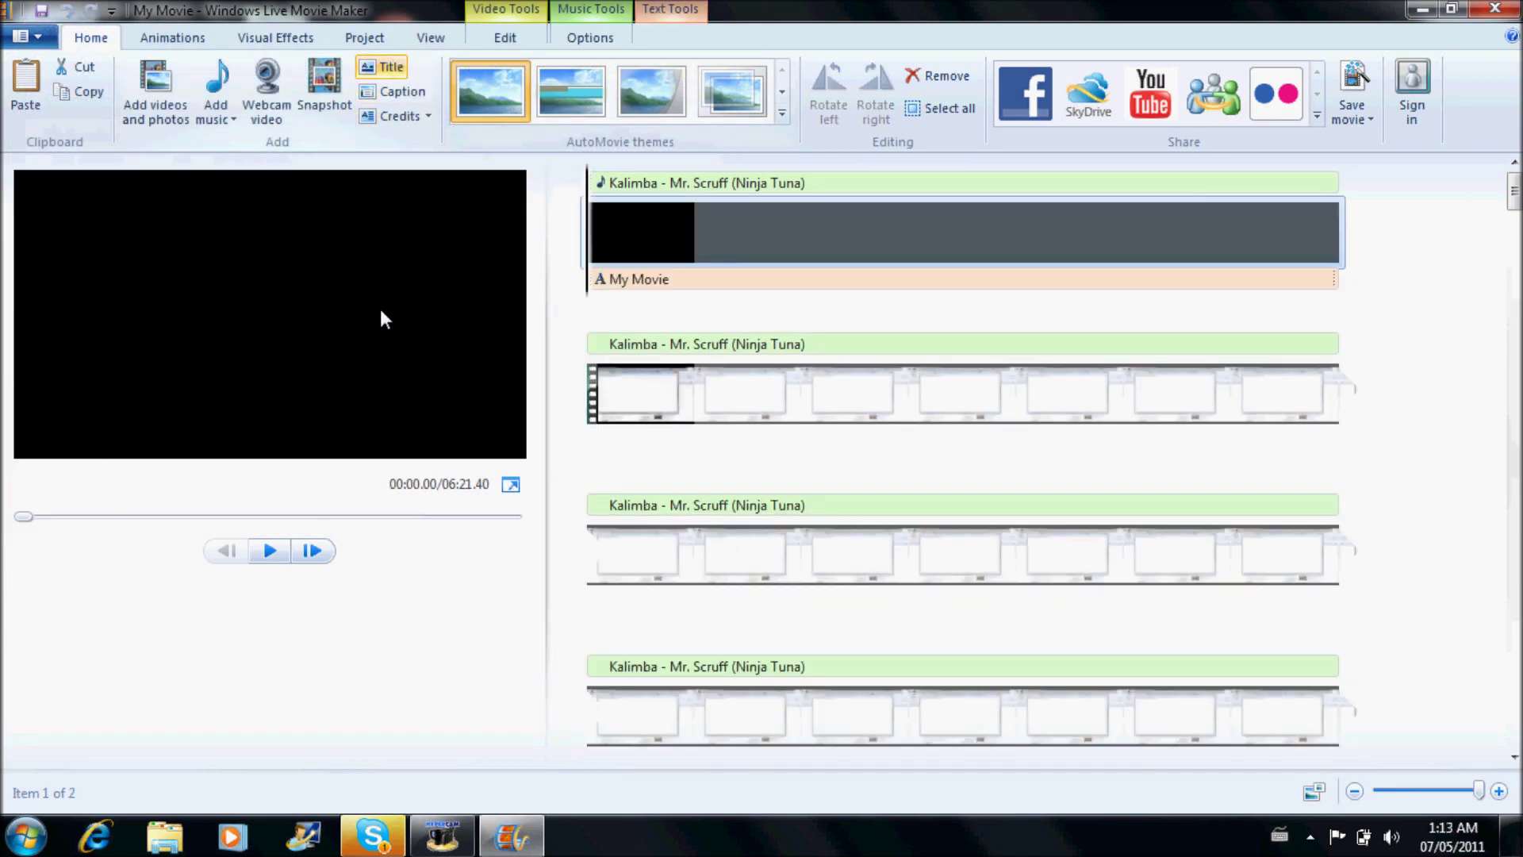
{"action": "left_click_drag", "start_coordinate": [337, 323], "coordinate": [48, 361]}
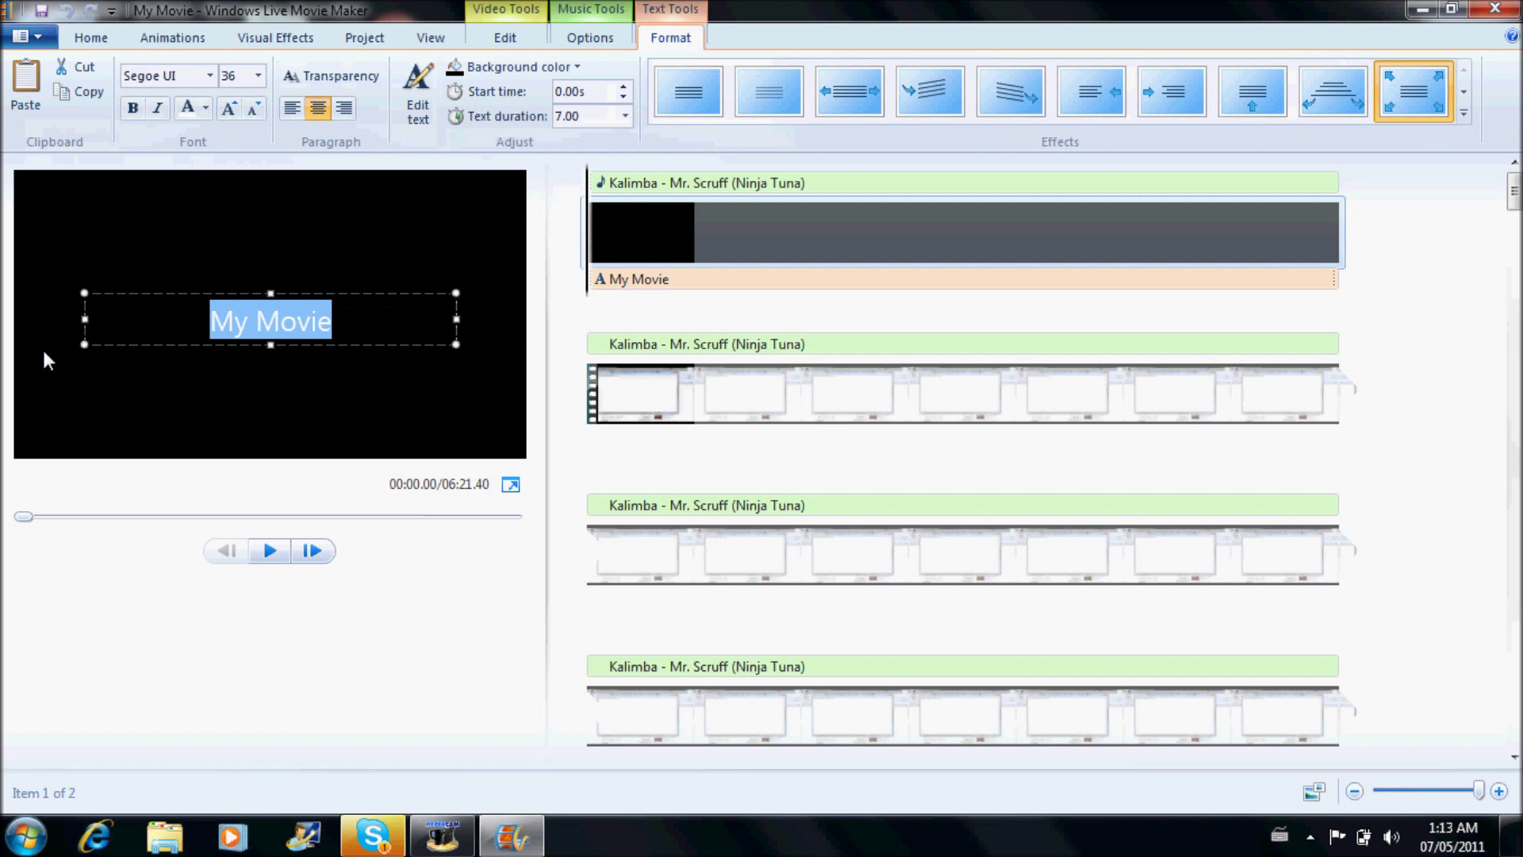
{"action": "type", "text": "An ItZ E"}
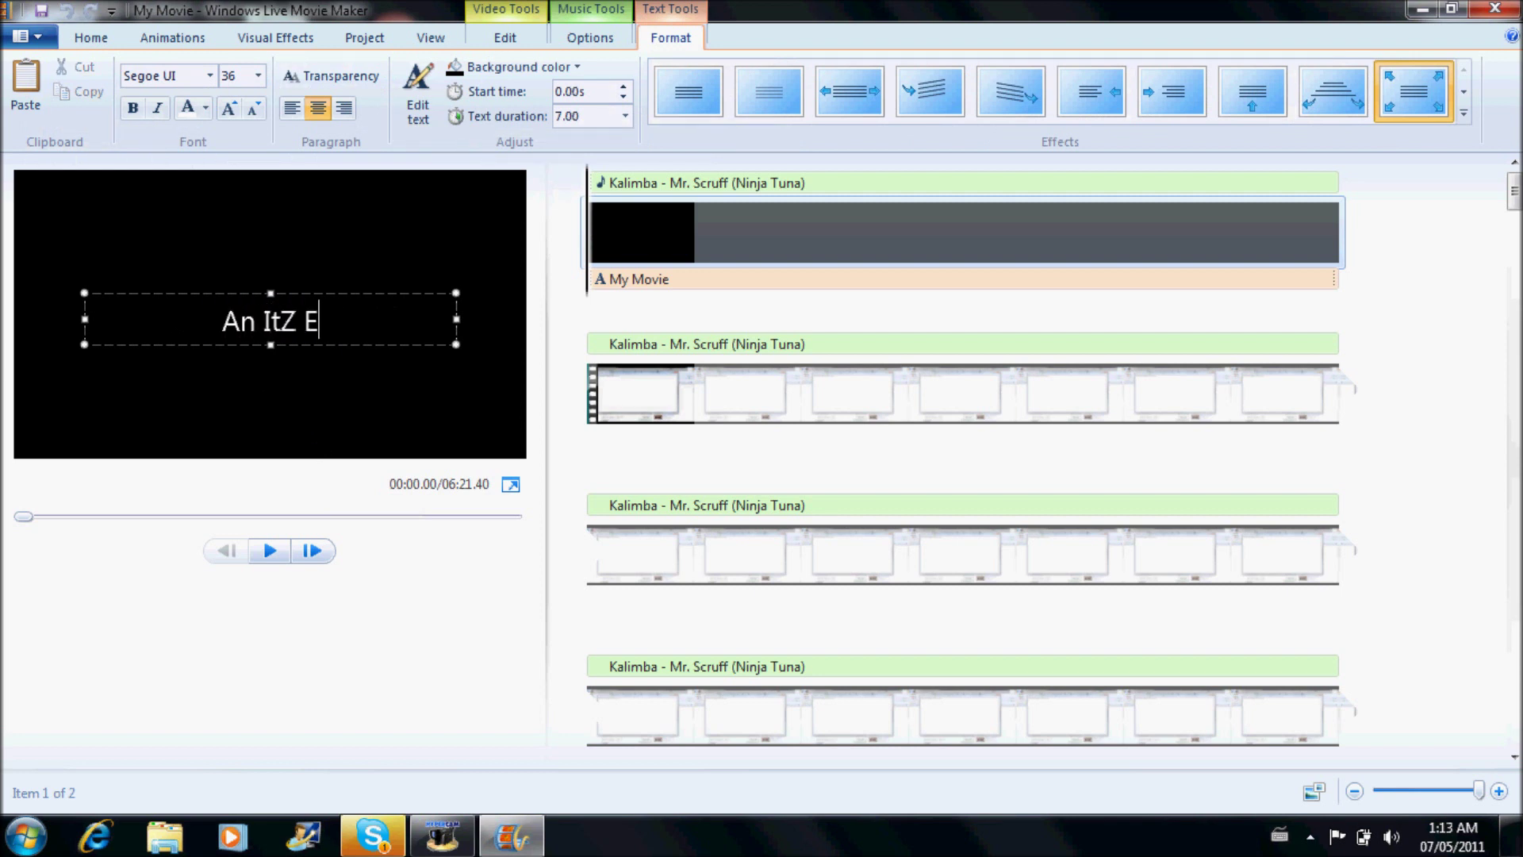
{"action": "type", "text": "astwood Productins"}
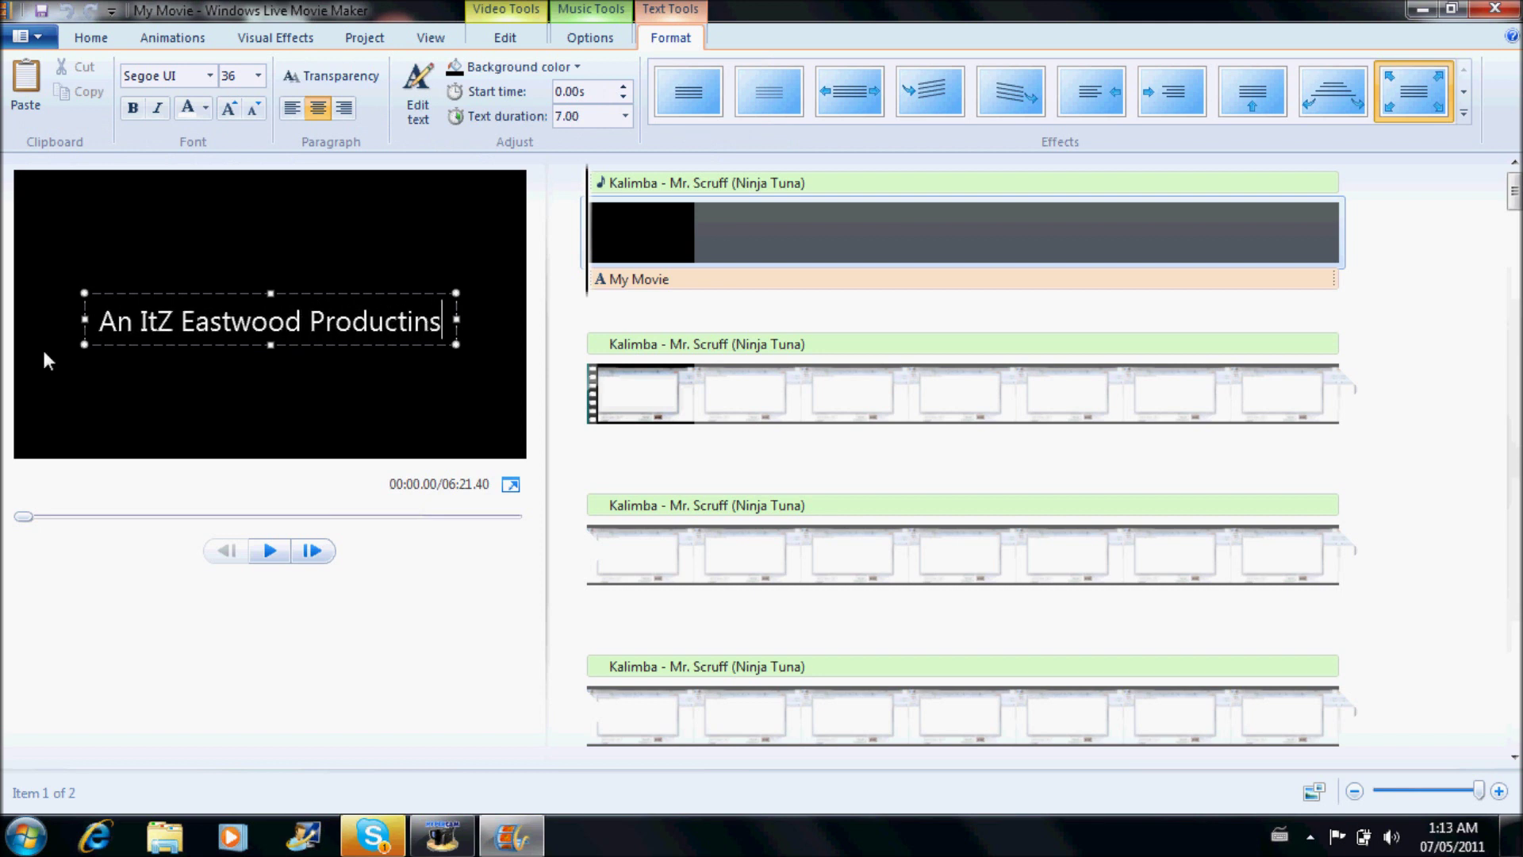
{"action": "key", "text": "BackSpace"}
{"action": "key", "text": "BackSpace"}
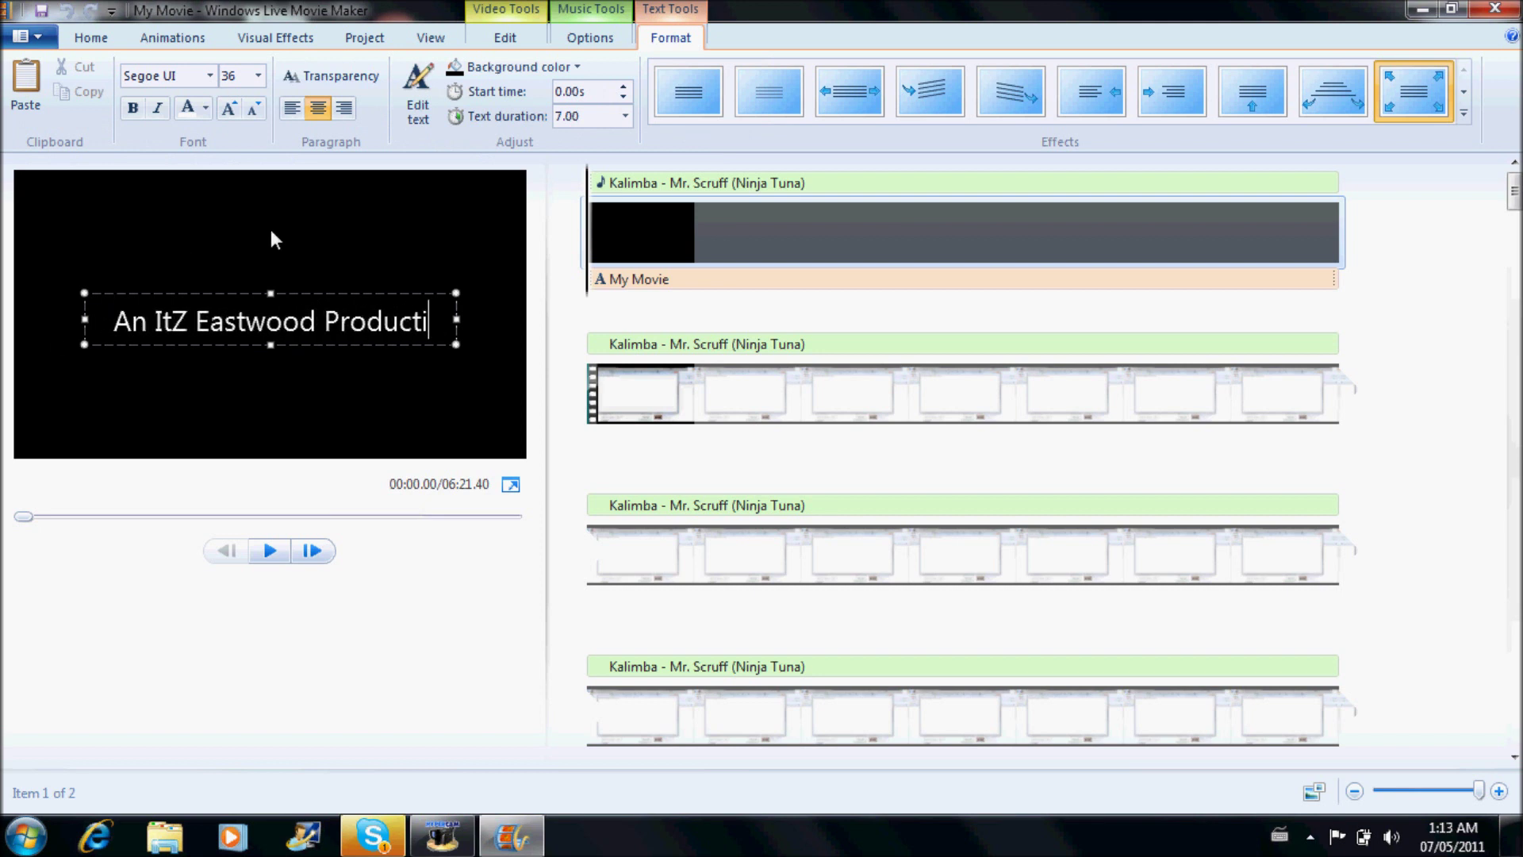
{"action": "type", "text": "ons"}
{"action": "left_click", "coordinate": [523, 70]}
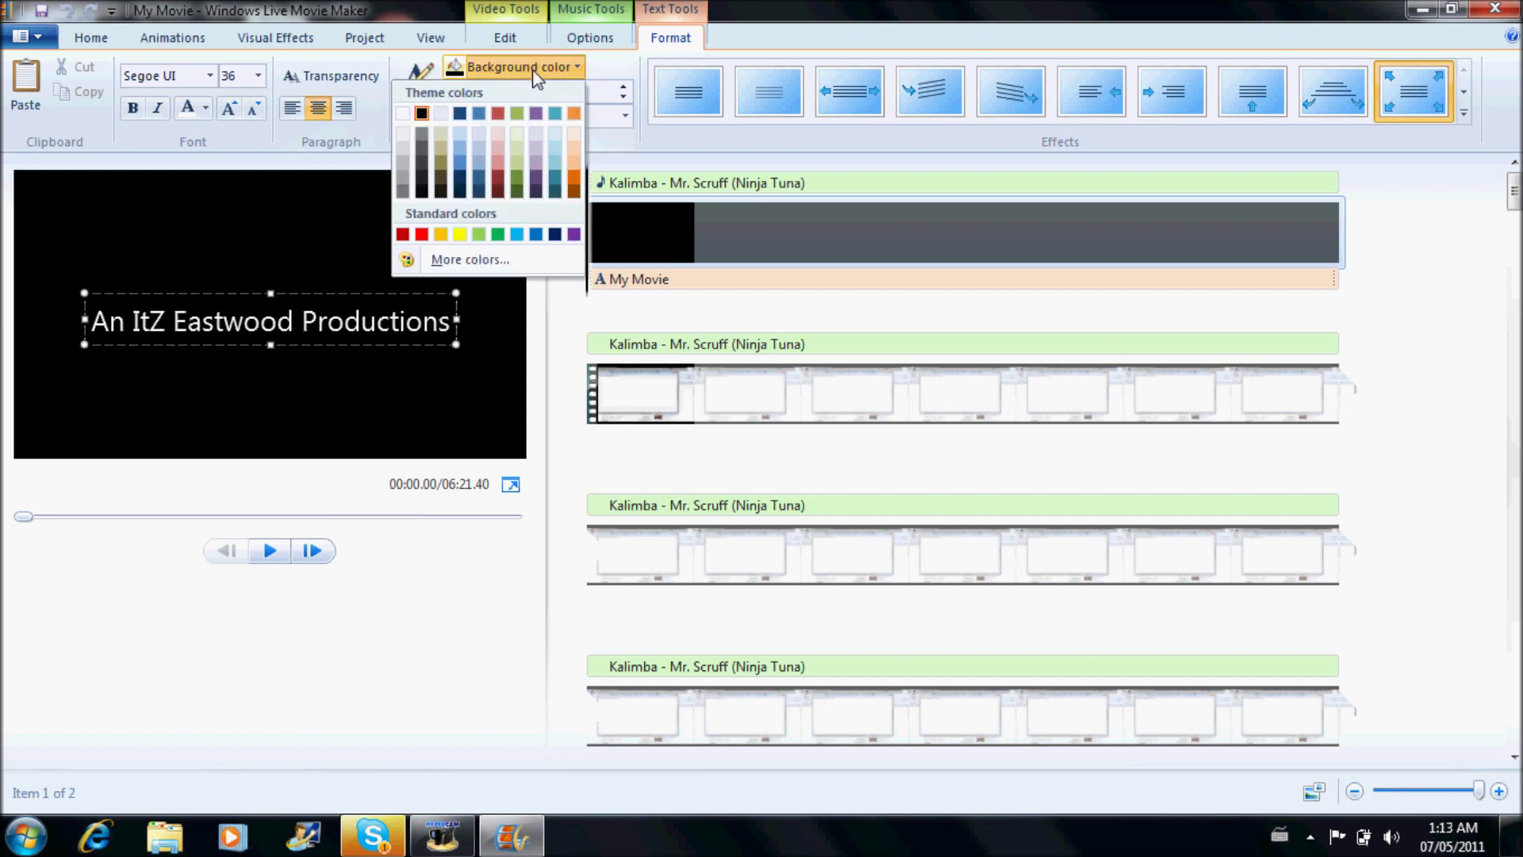
Step: Set the title card background to dark blue and play the movie preview
{"action": "left_click", "coordinate": [460, 116]}
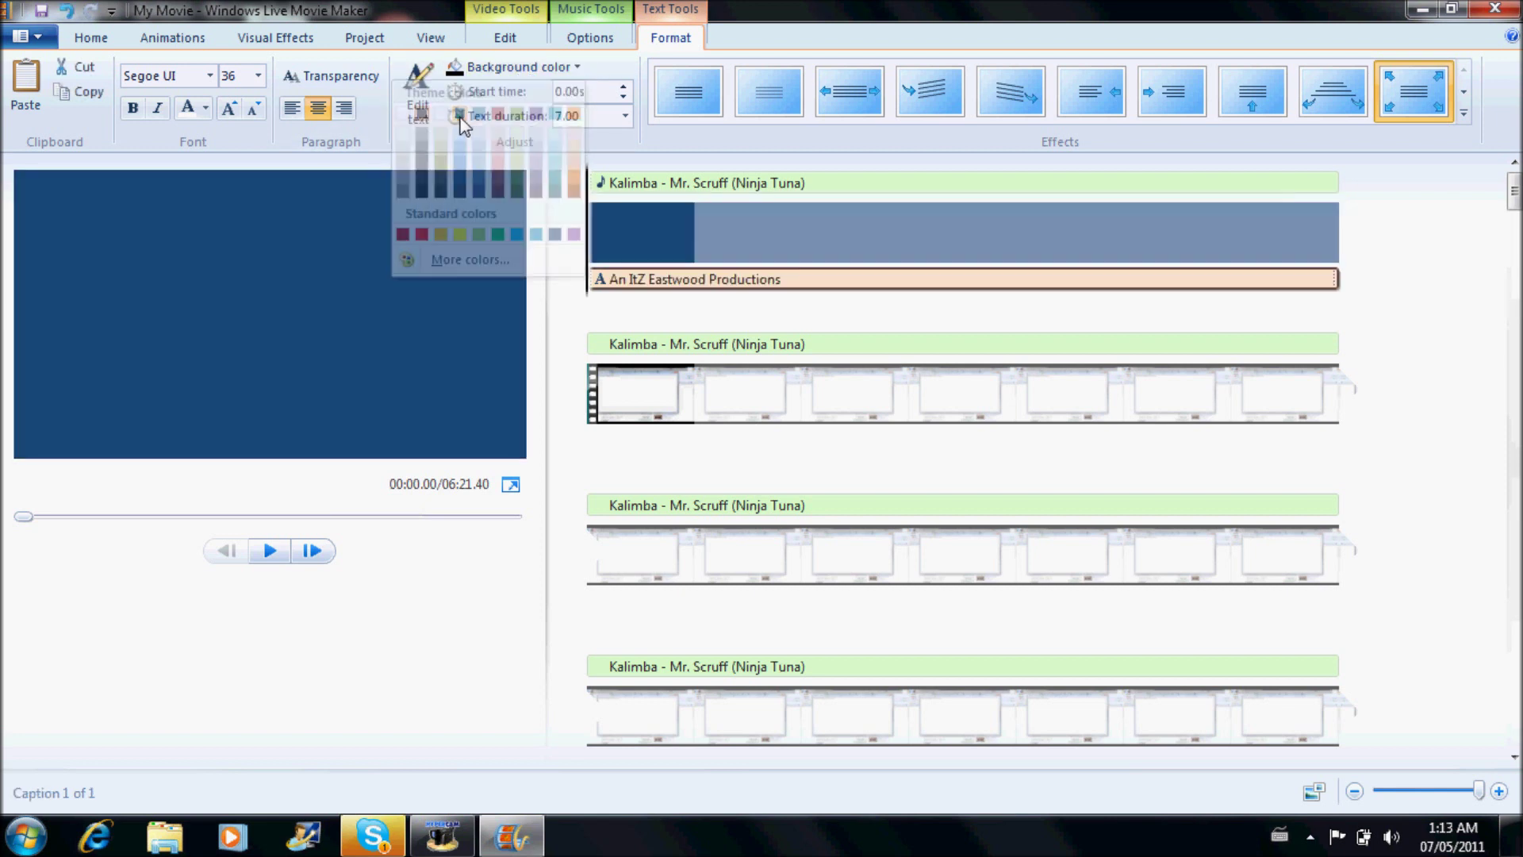
{"action": "left_click", "coordinate": [270, 551]}
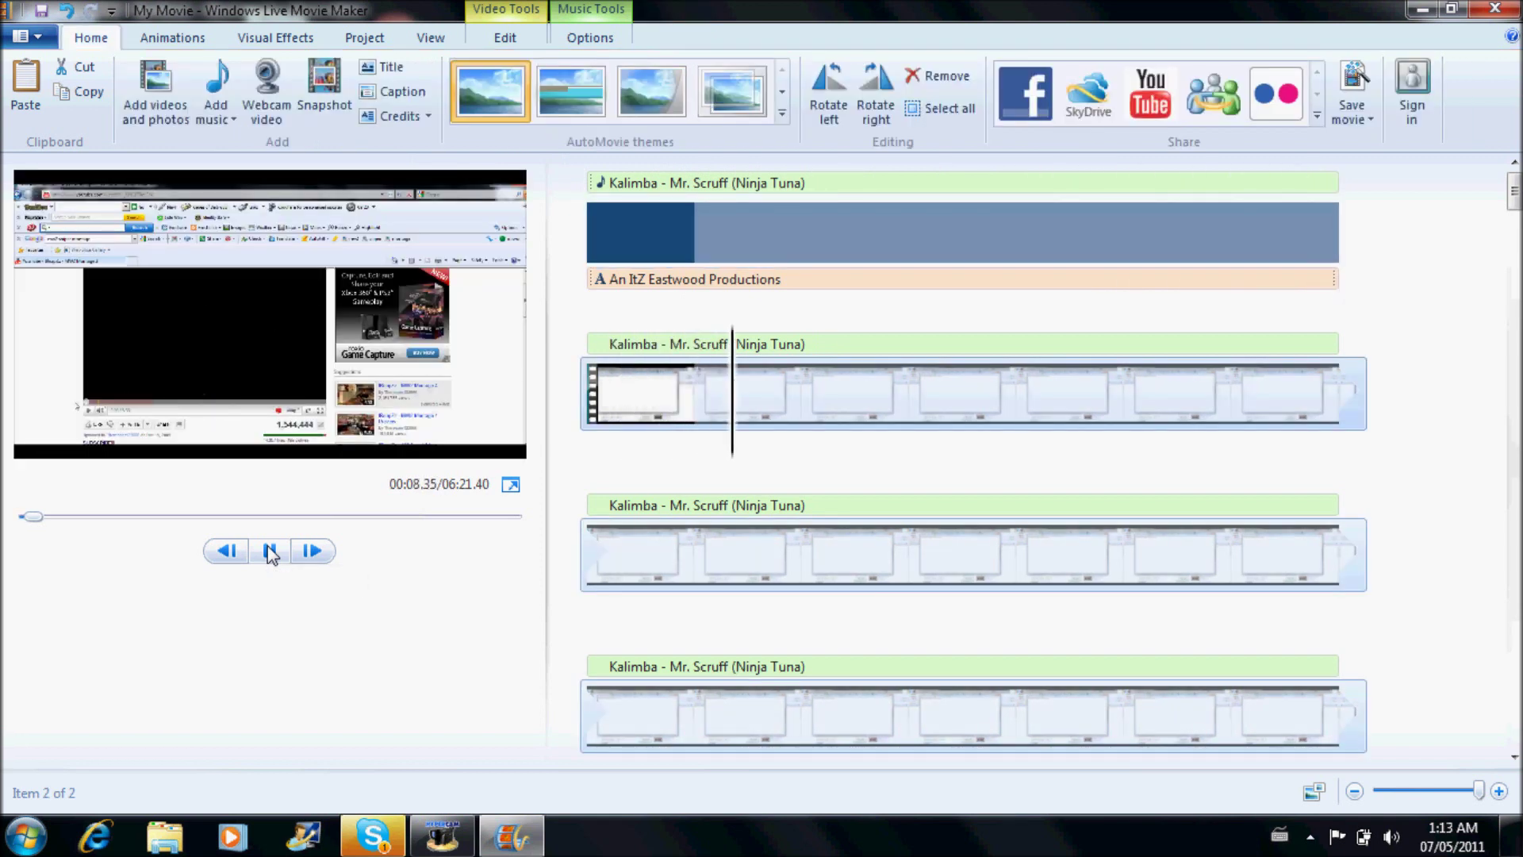
Step: Watch the preview full screen, then return to the editor and pause at 00:19.27
{"action": "left_click", "coordinate": [510, 484]}
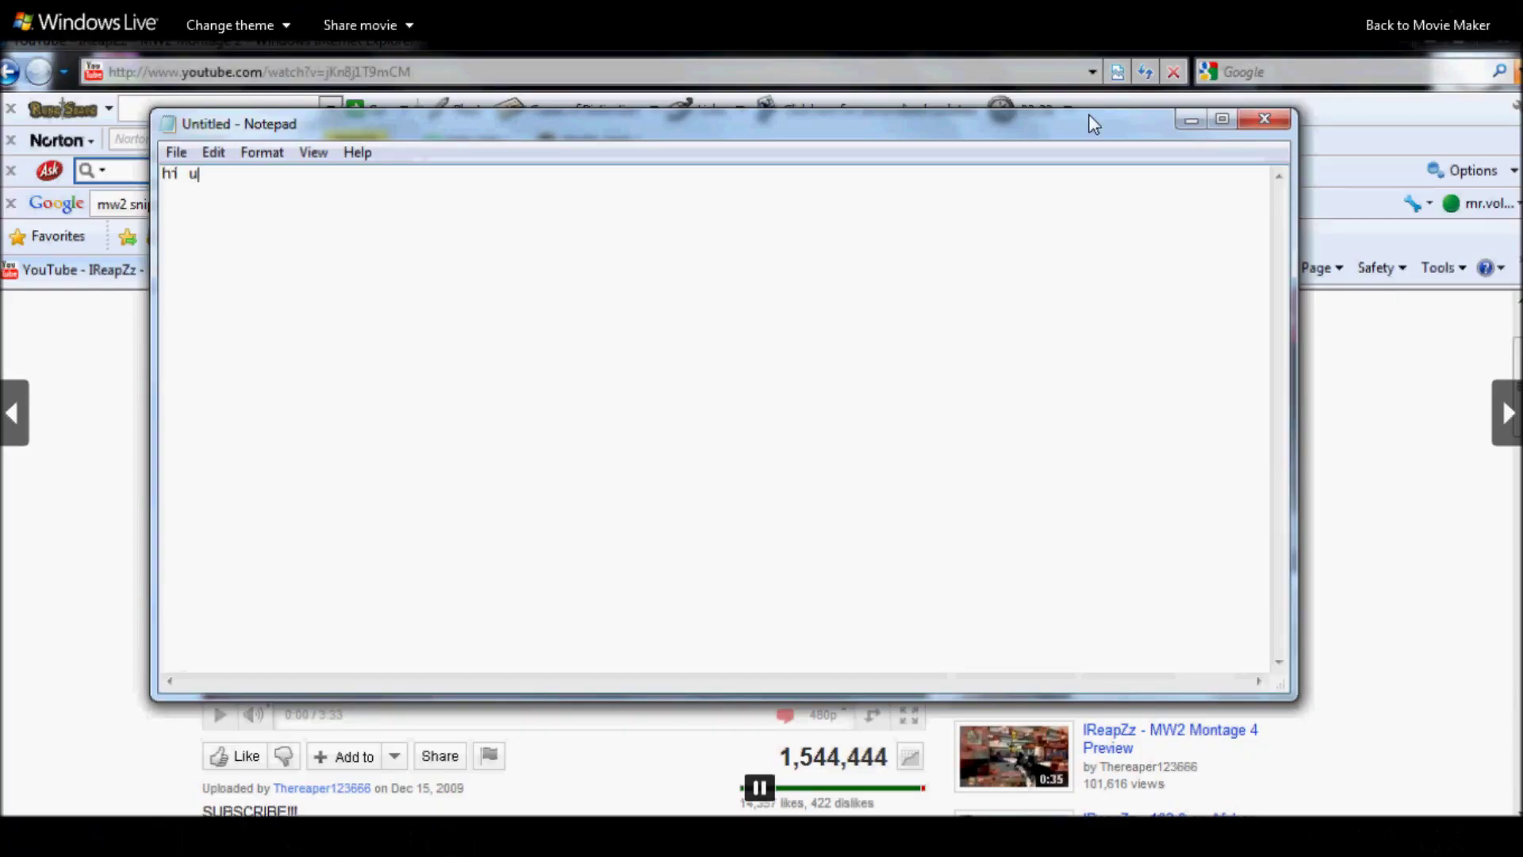
{"action": "left_click", "coordinate": [1401, 26]}
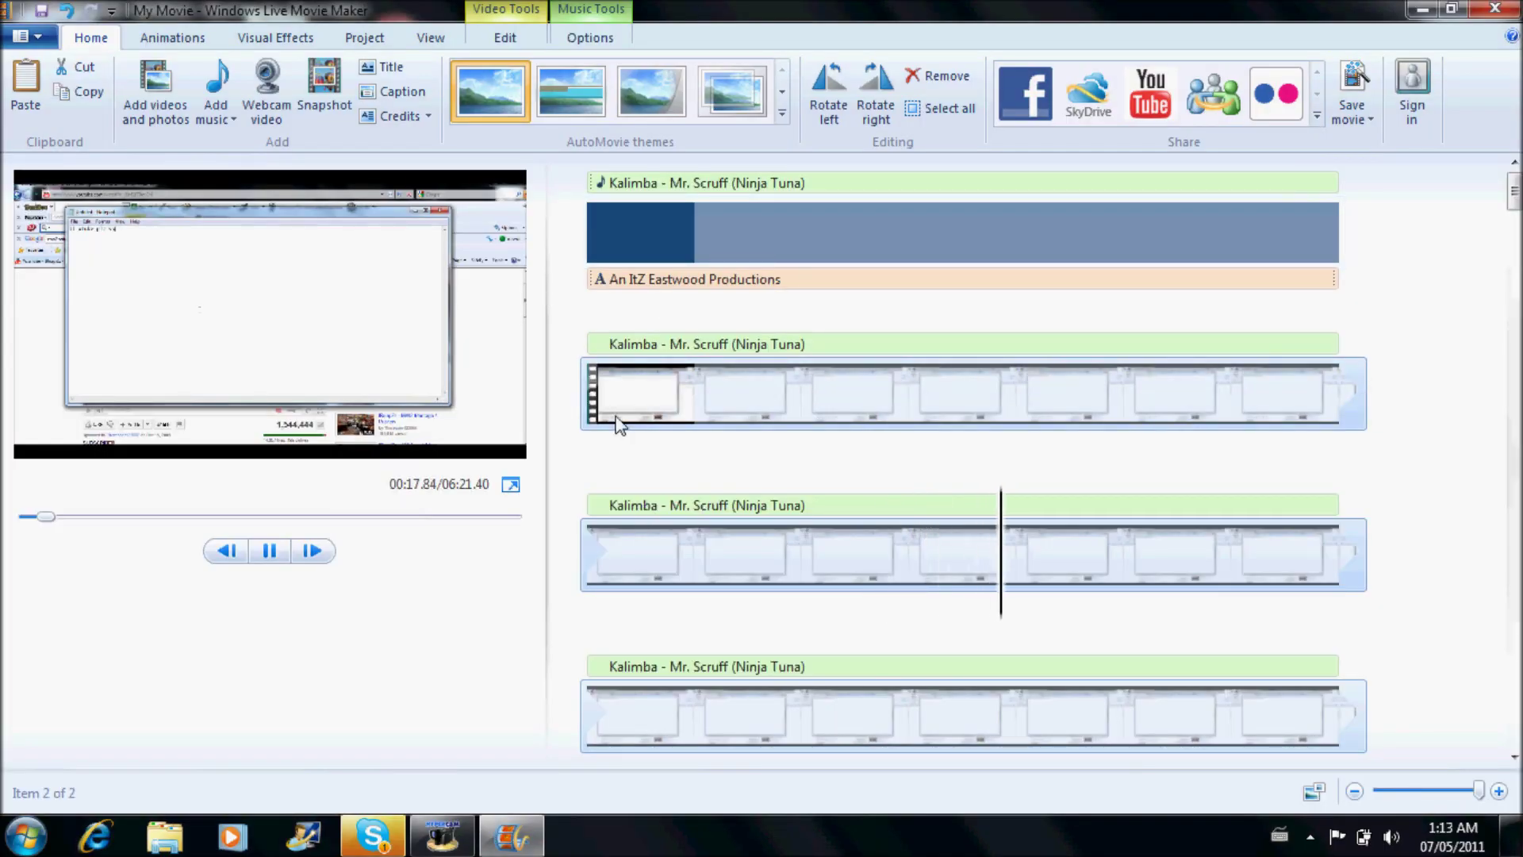
{"action": "key", "text": "space"}
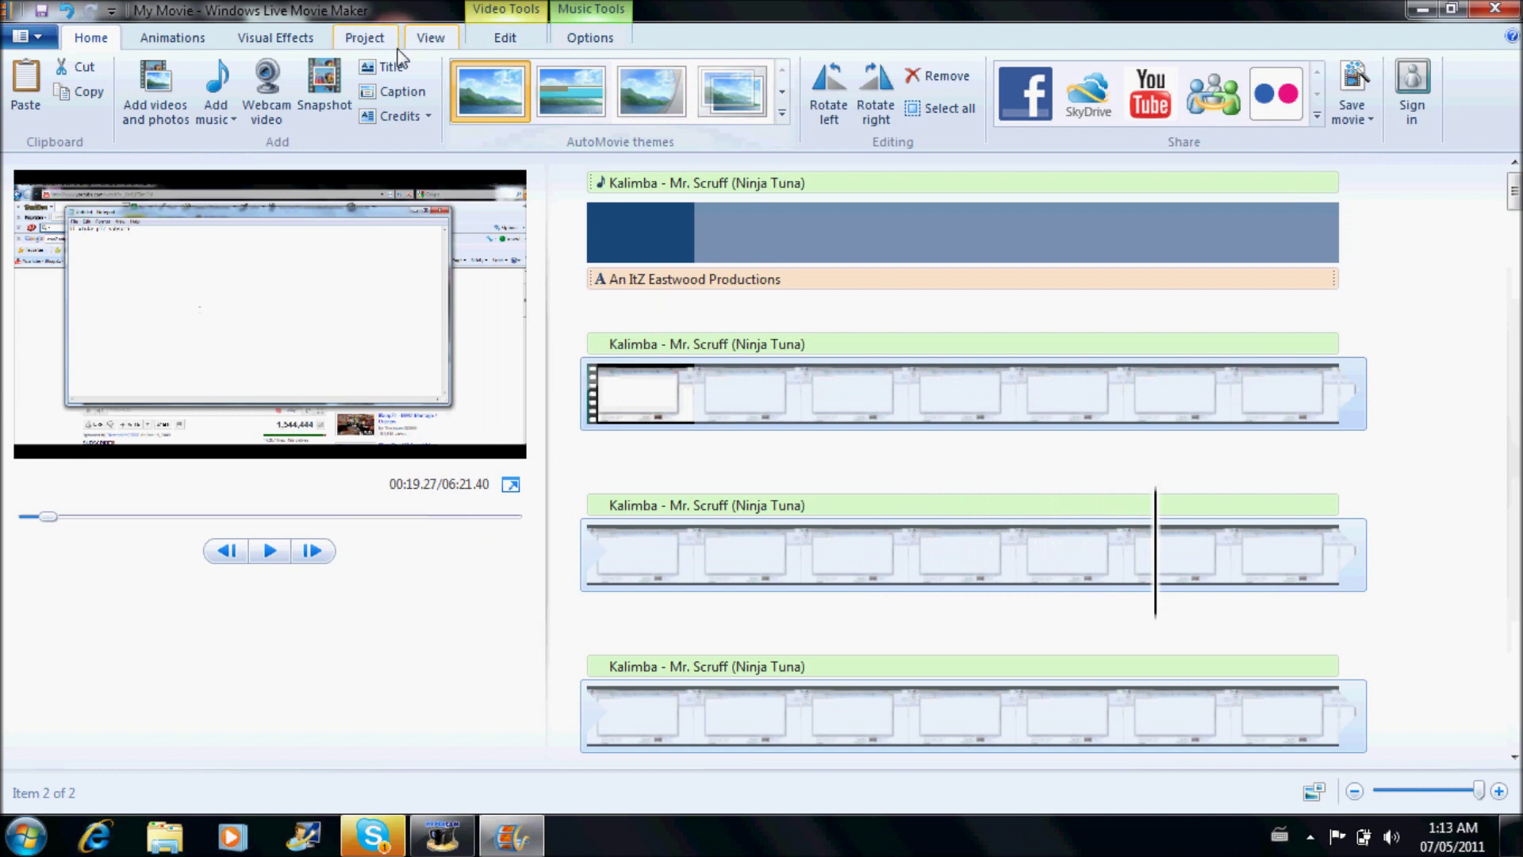
Step: Apply the red-yellow visual effect to the recording clip, preview it, then remove it
{"action": "left_click", "coordinate": [276, 40]}
{"action": "left_click", "coordinate": [198, 37]}
{"action": "left_click", "coordinate": [259, 35]}
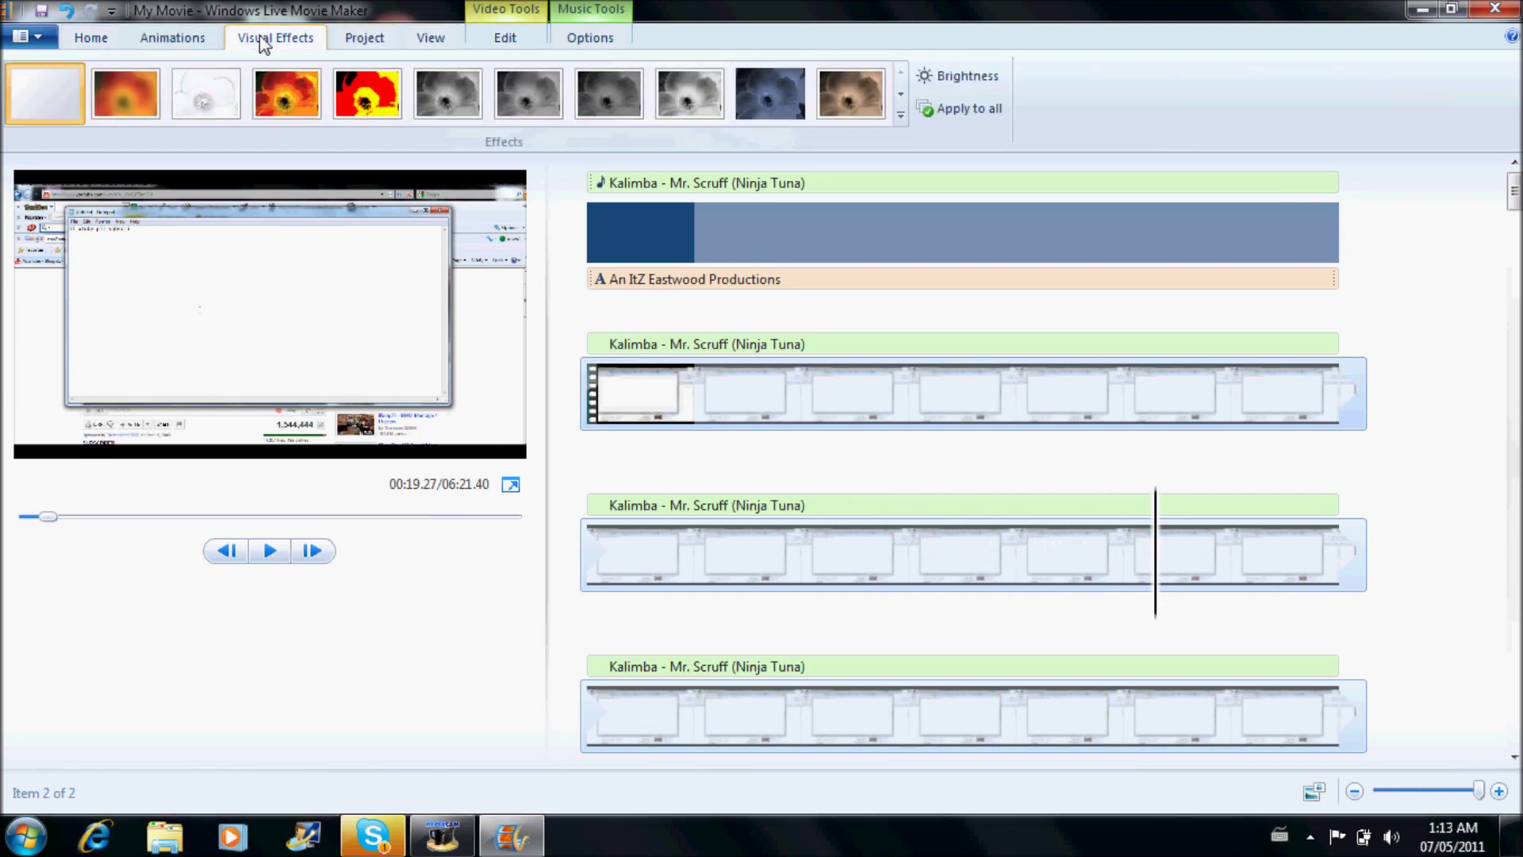
{"action": "left_click", "coordinate": [368, 92]}
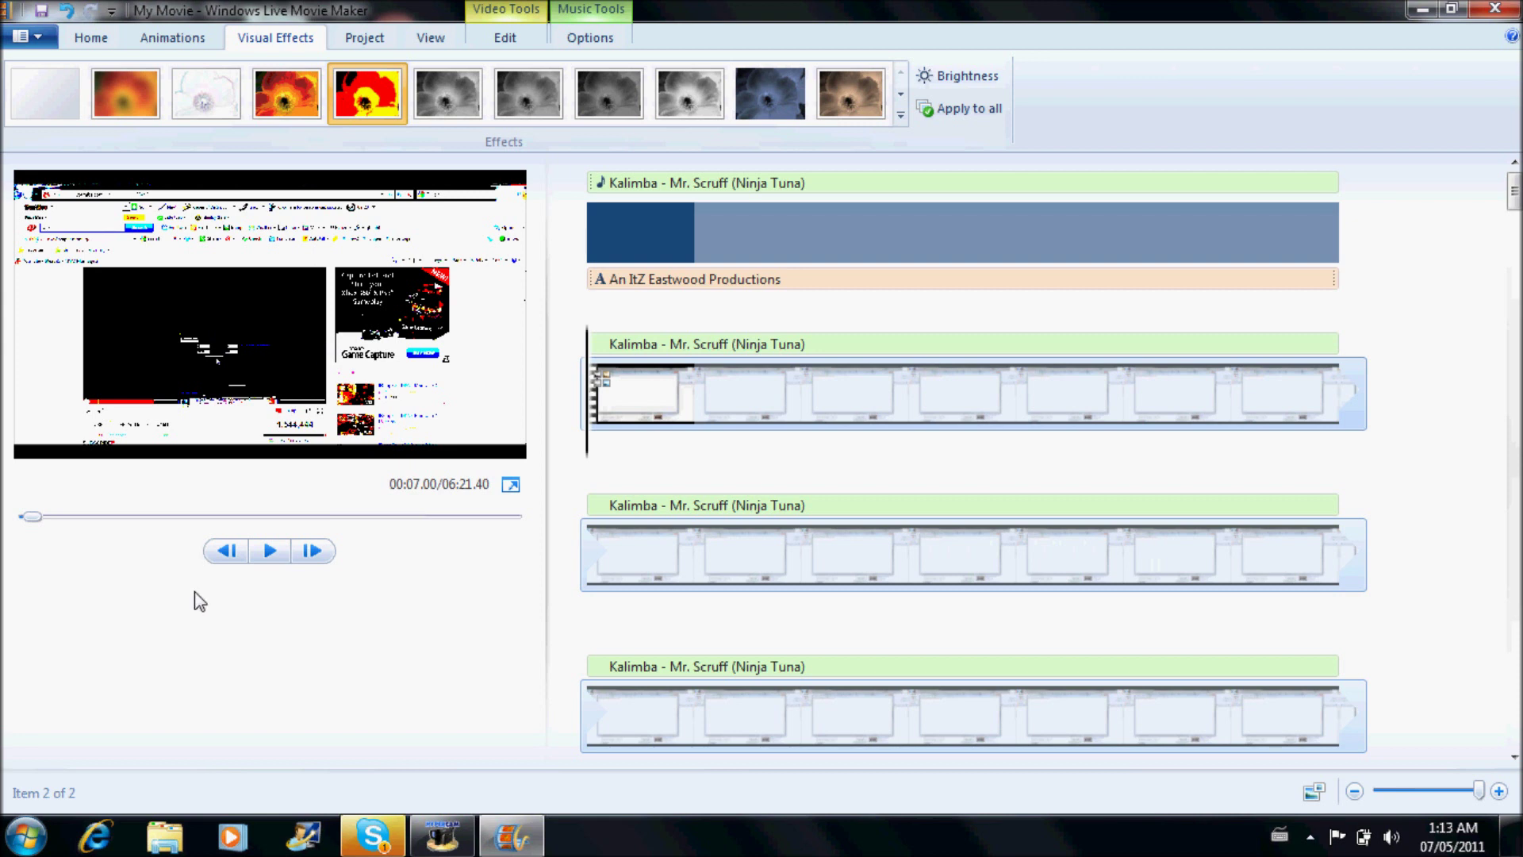
{"action": "left_click", "coordinate": [269, 550]}
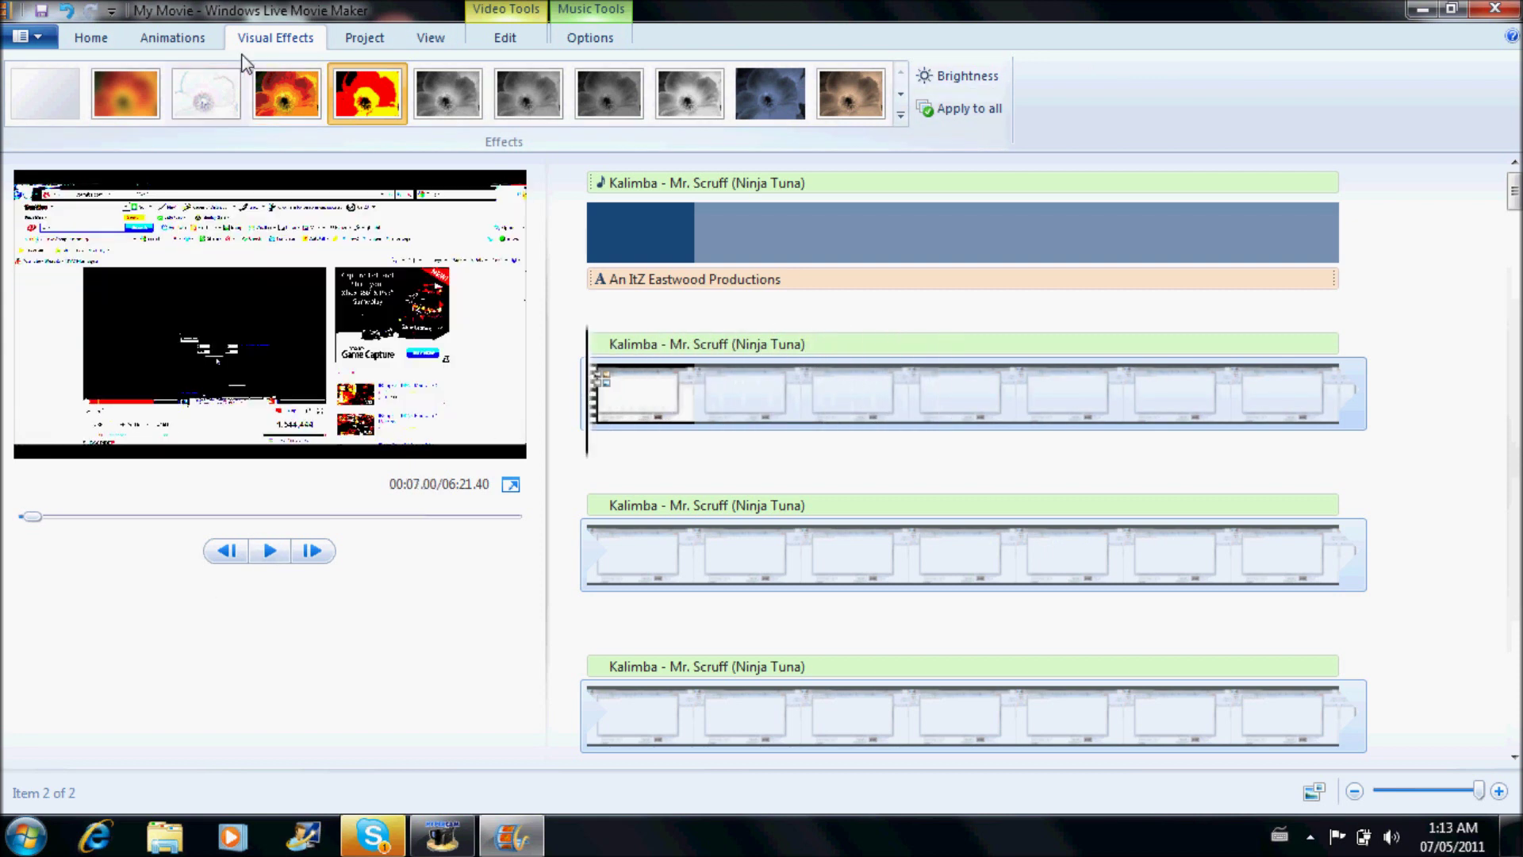
{"action": "left_click", "coordinate": [45, 92]}
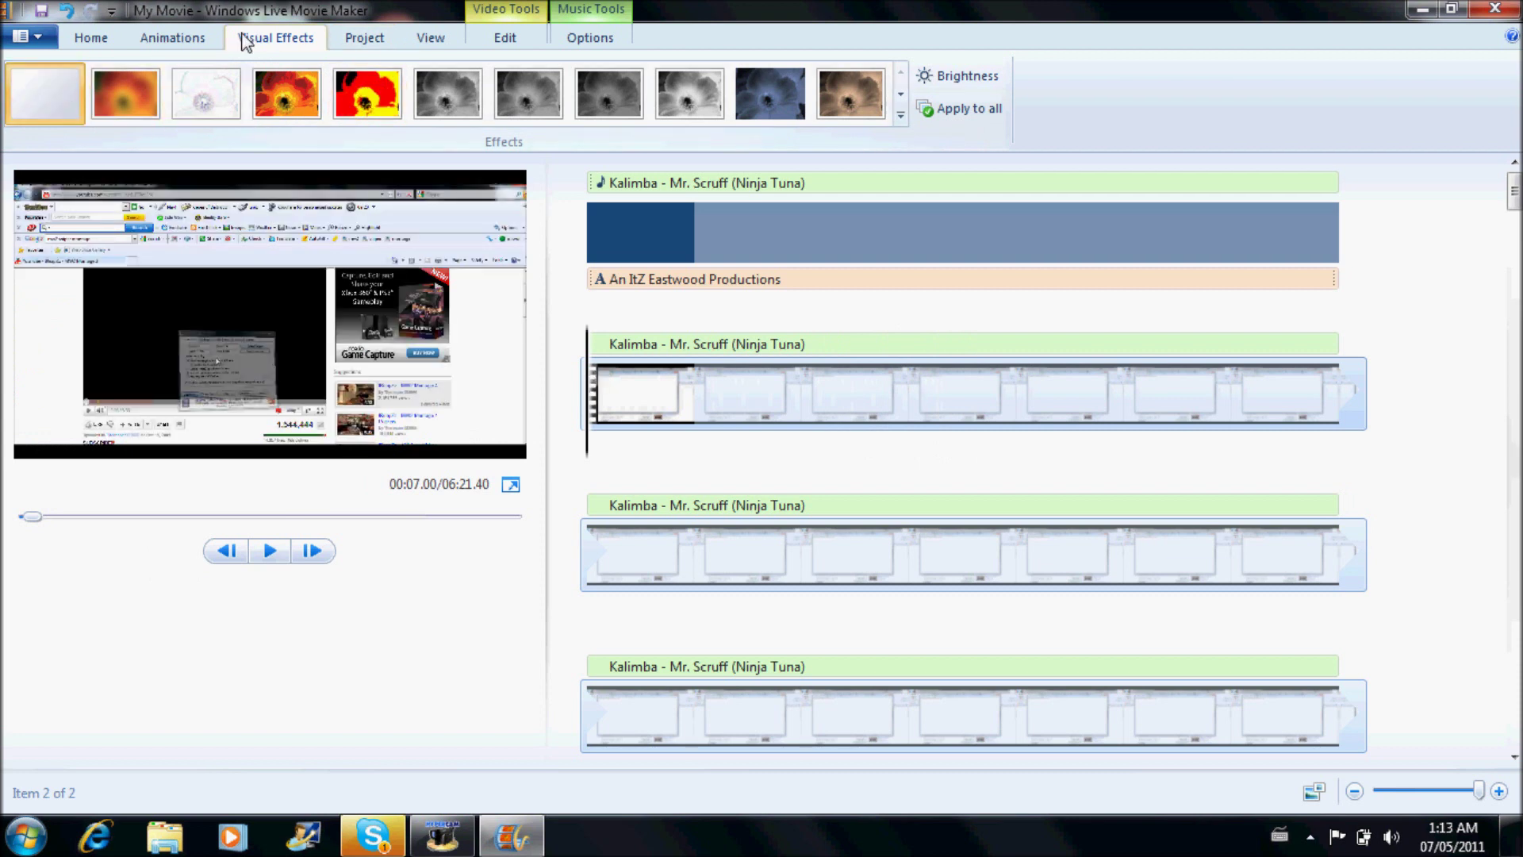
{"action": "left_click", "coordinate": [193, 46]}
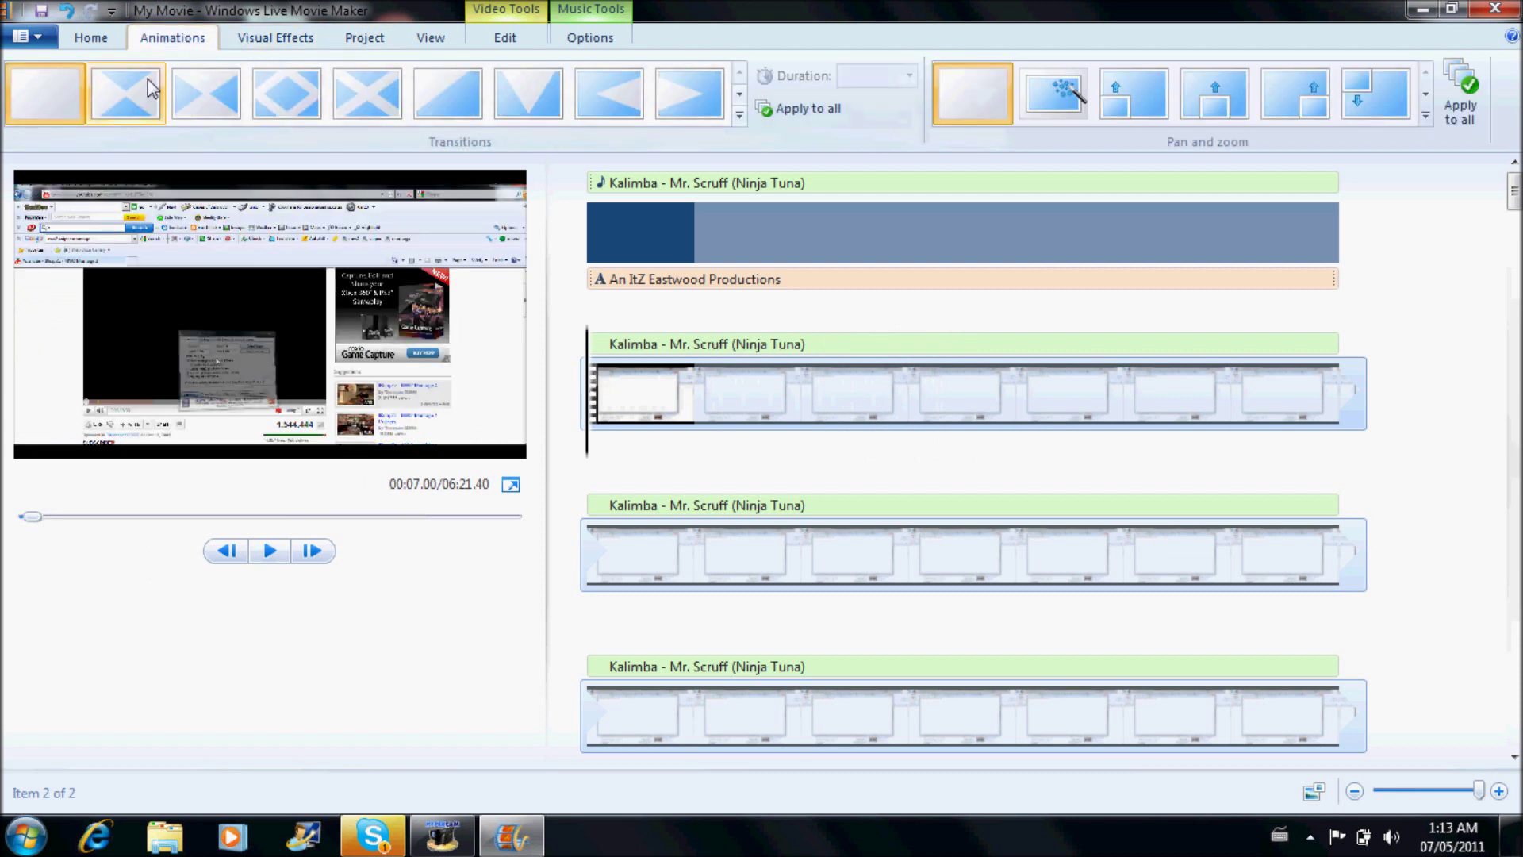
Step: Add a 1.50-second transition before the recording clip and preview it
{"action": "left_click", "coordinate": [369, 99]}
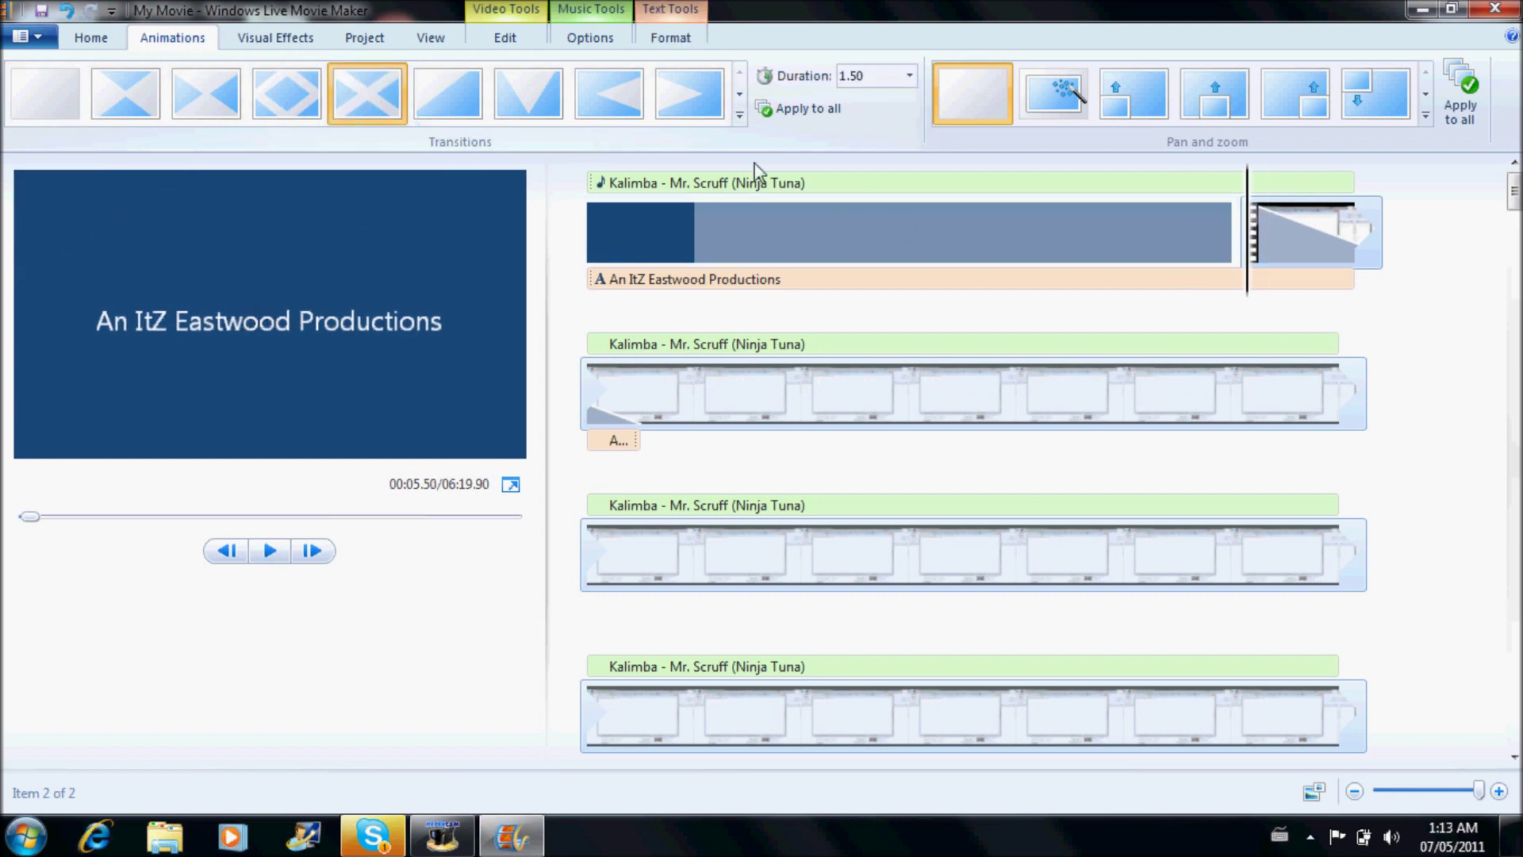
{"action": "left_click", "coordinate": [270, 552]}
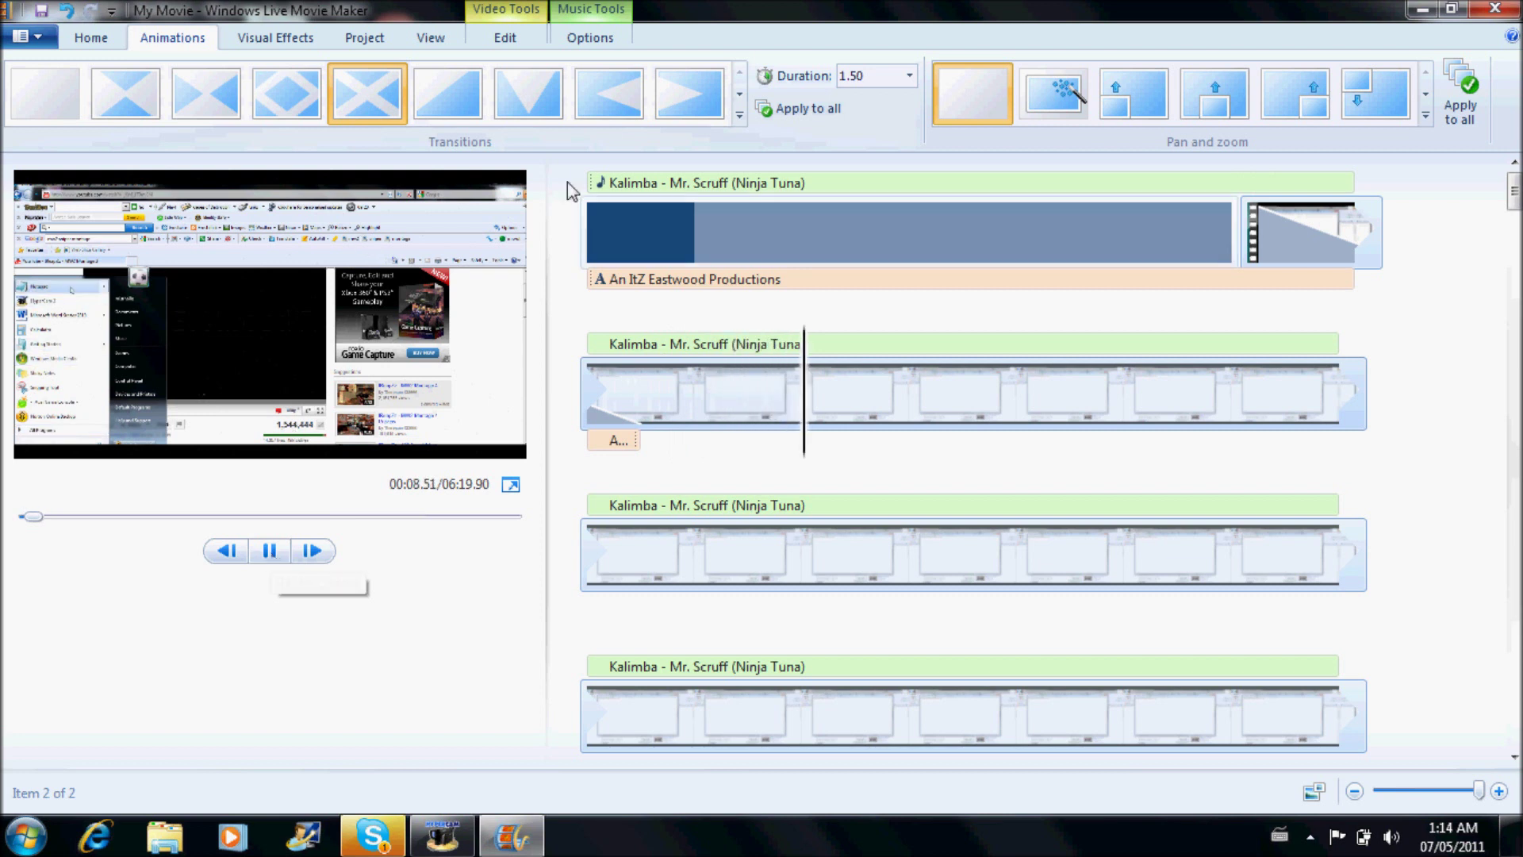
{"action": "left_click", "coordinate": [590, 11]}
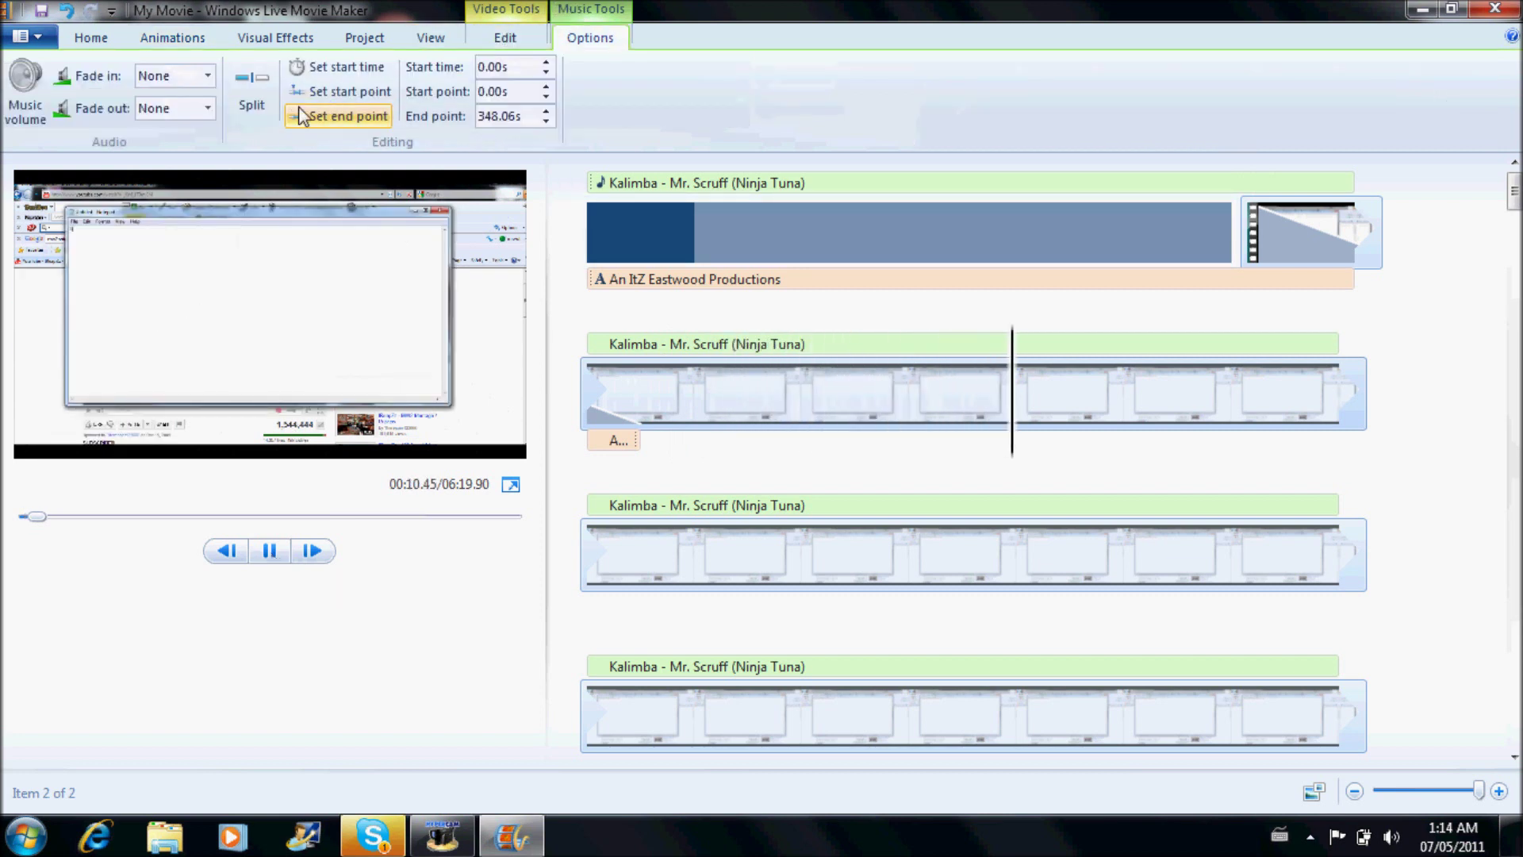
{"action": "left_click", "coordinate": [172, 37]}
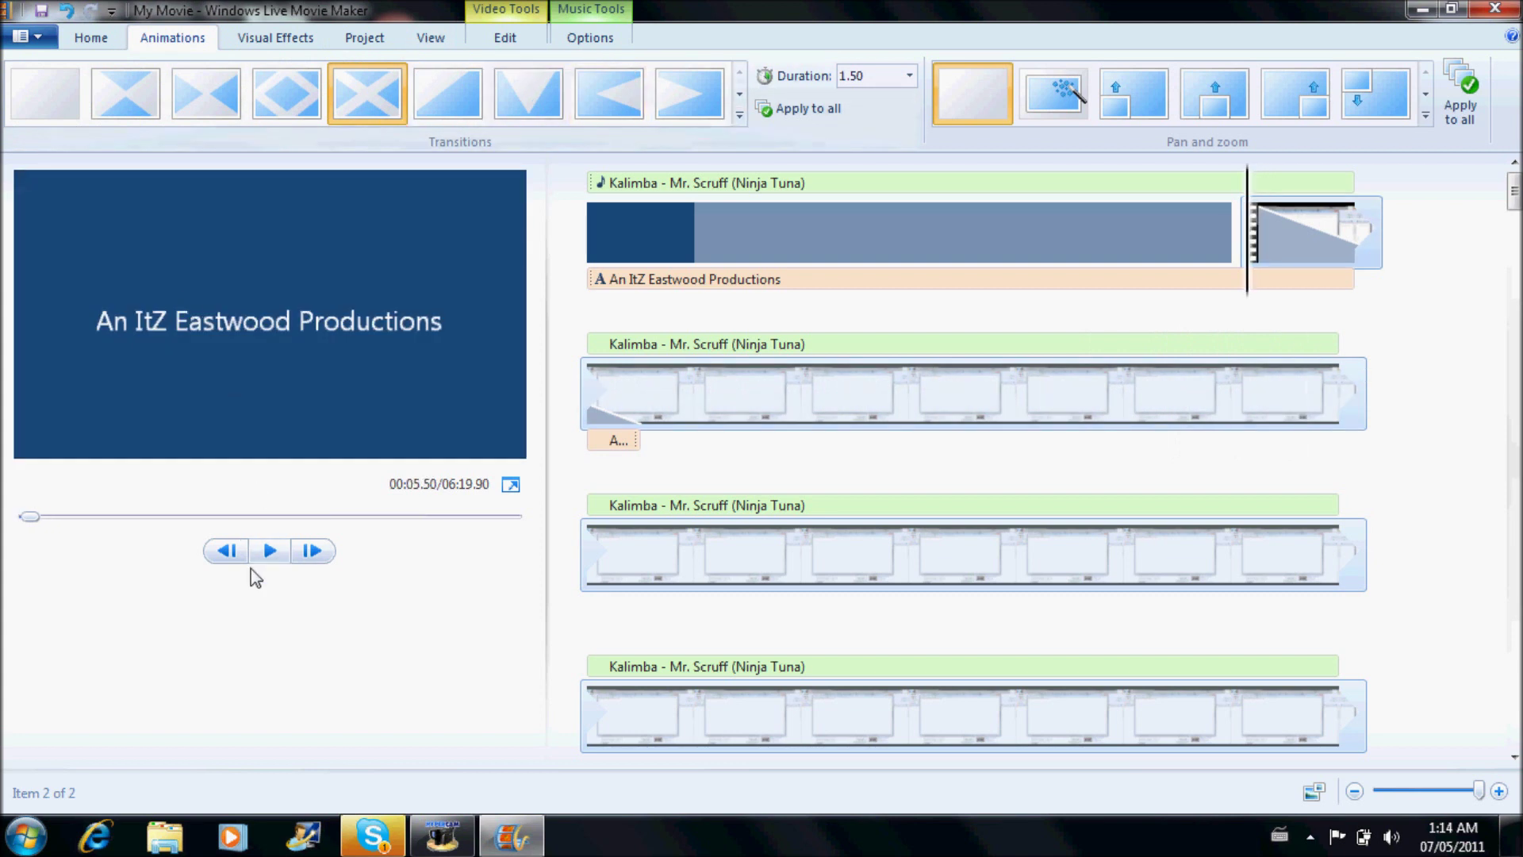
{"action": "left_click", "coordinate": [93, 37]}
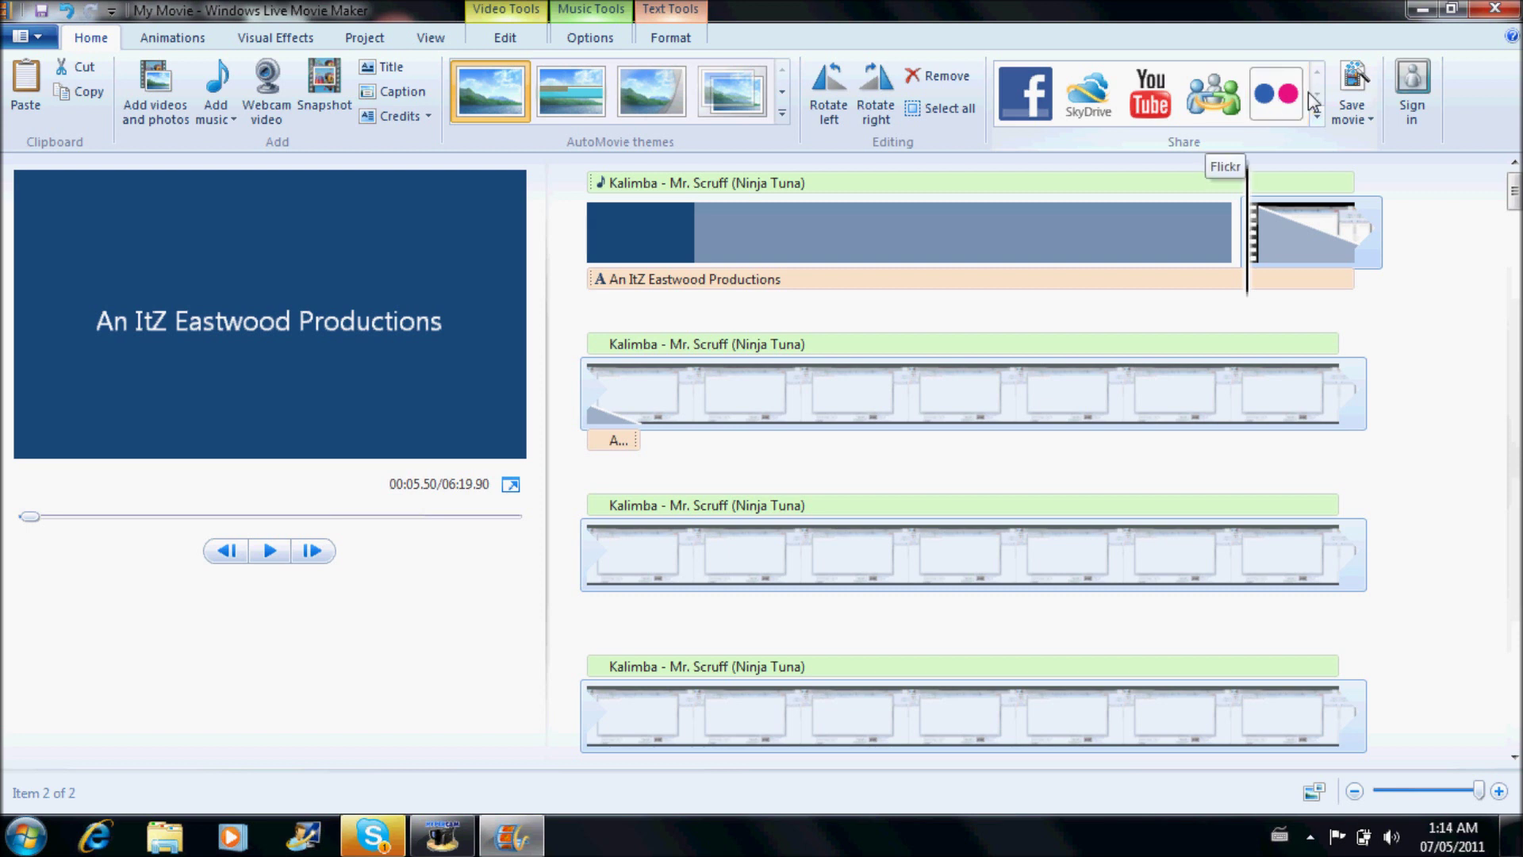
Step: Close Windows Live Movie Maker, answering the save-changes prompt
{"action": "left_click", "coordinate": [1317, 116]}
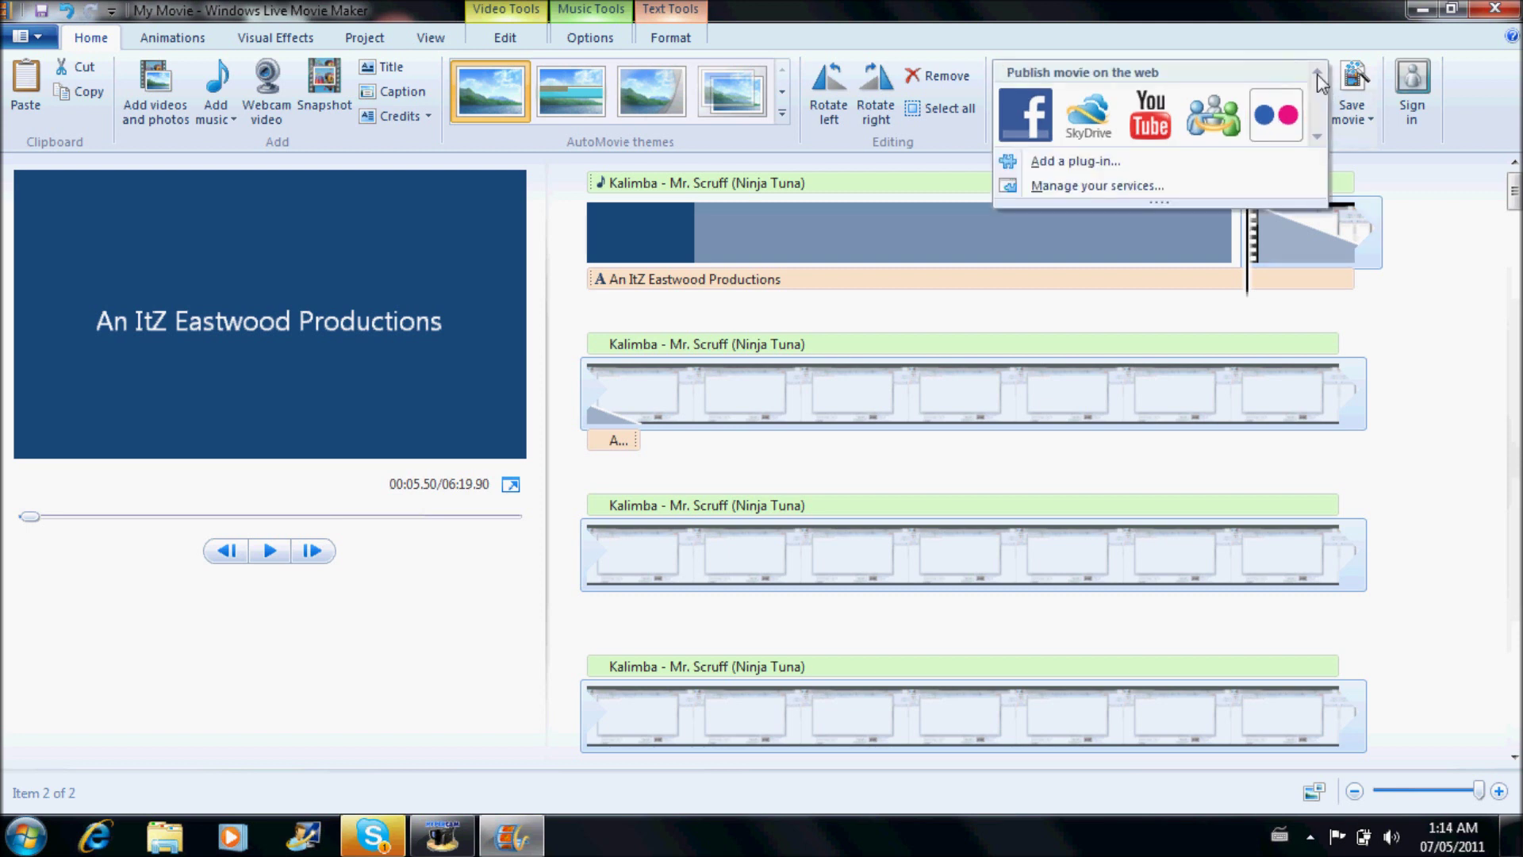
{"action": "left_click", "coordinate": [1504, 8]}
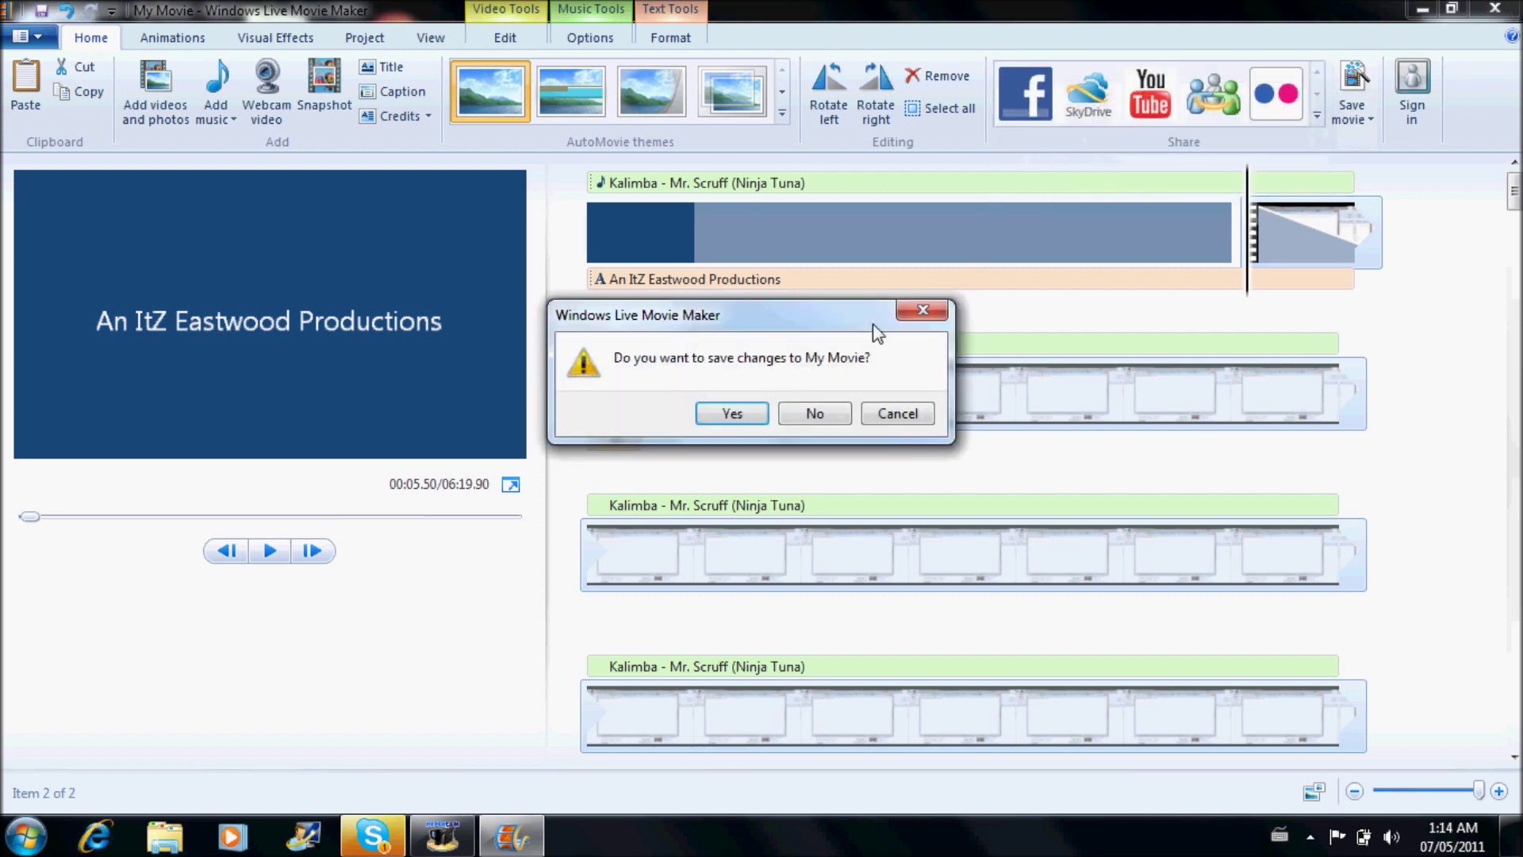
{"action": "left_click", "coordinate": [809, 414]}
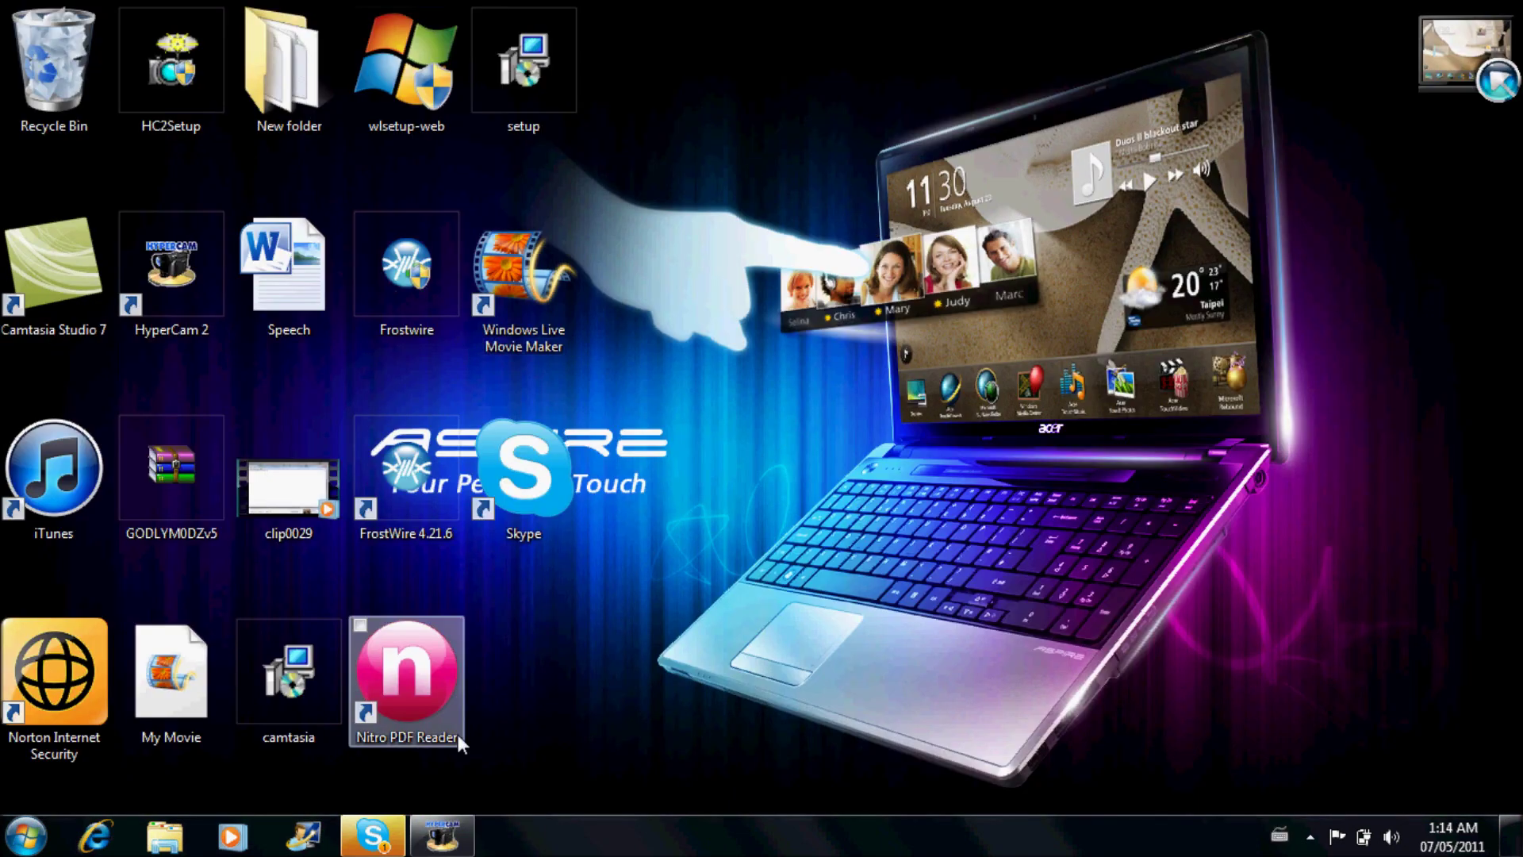
Step: Raise the HyperCam 2 window, review Hot Keys, AVI File, Sound and License, ending on Screen Area
{"action": "left_click", "coordinate": [444, 843]}
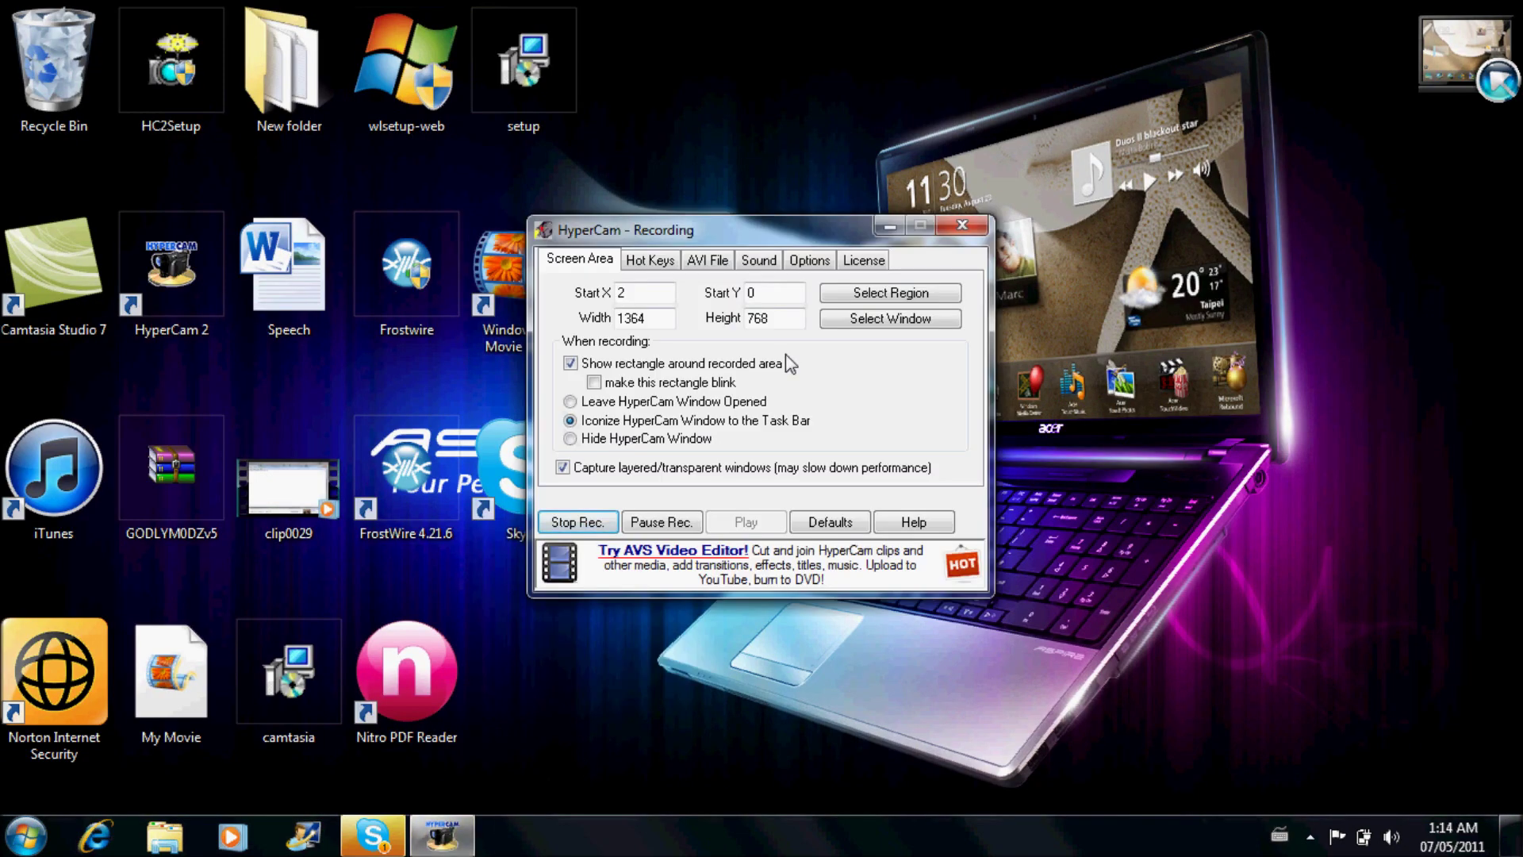
{"action": "left_click_drag", "start_coordinate": [793, 239], "coordinate": [714, 125]}
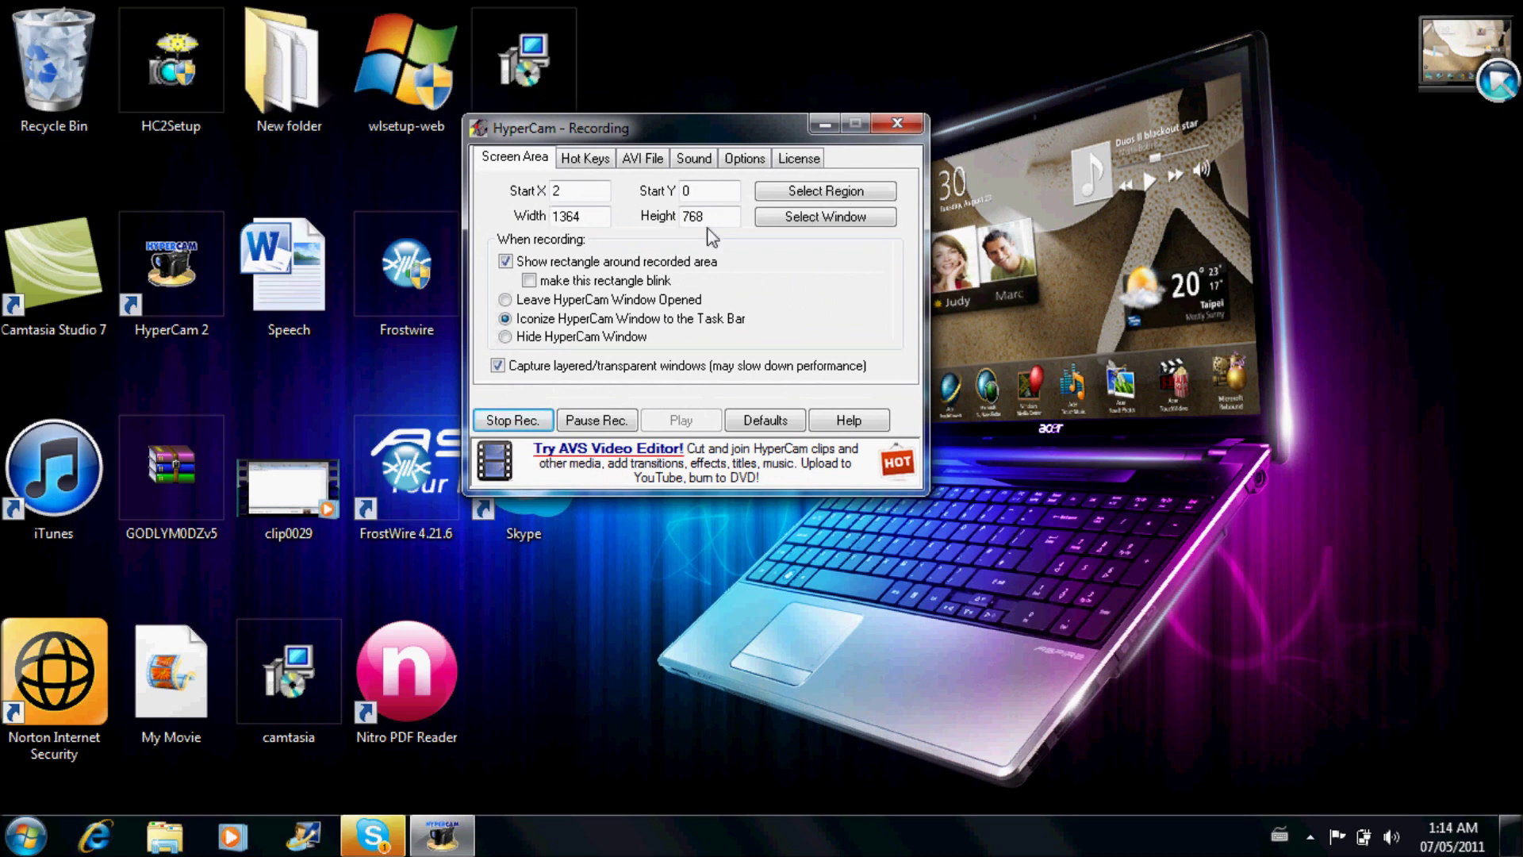
{"action": "left_click", "coordinate": [587, 158]}
{"action": "left_click", "coordinate": [644, 159]}
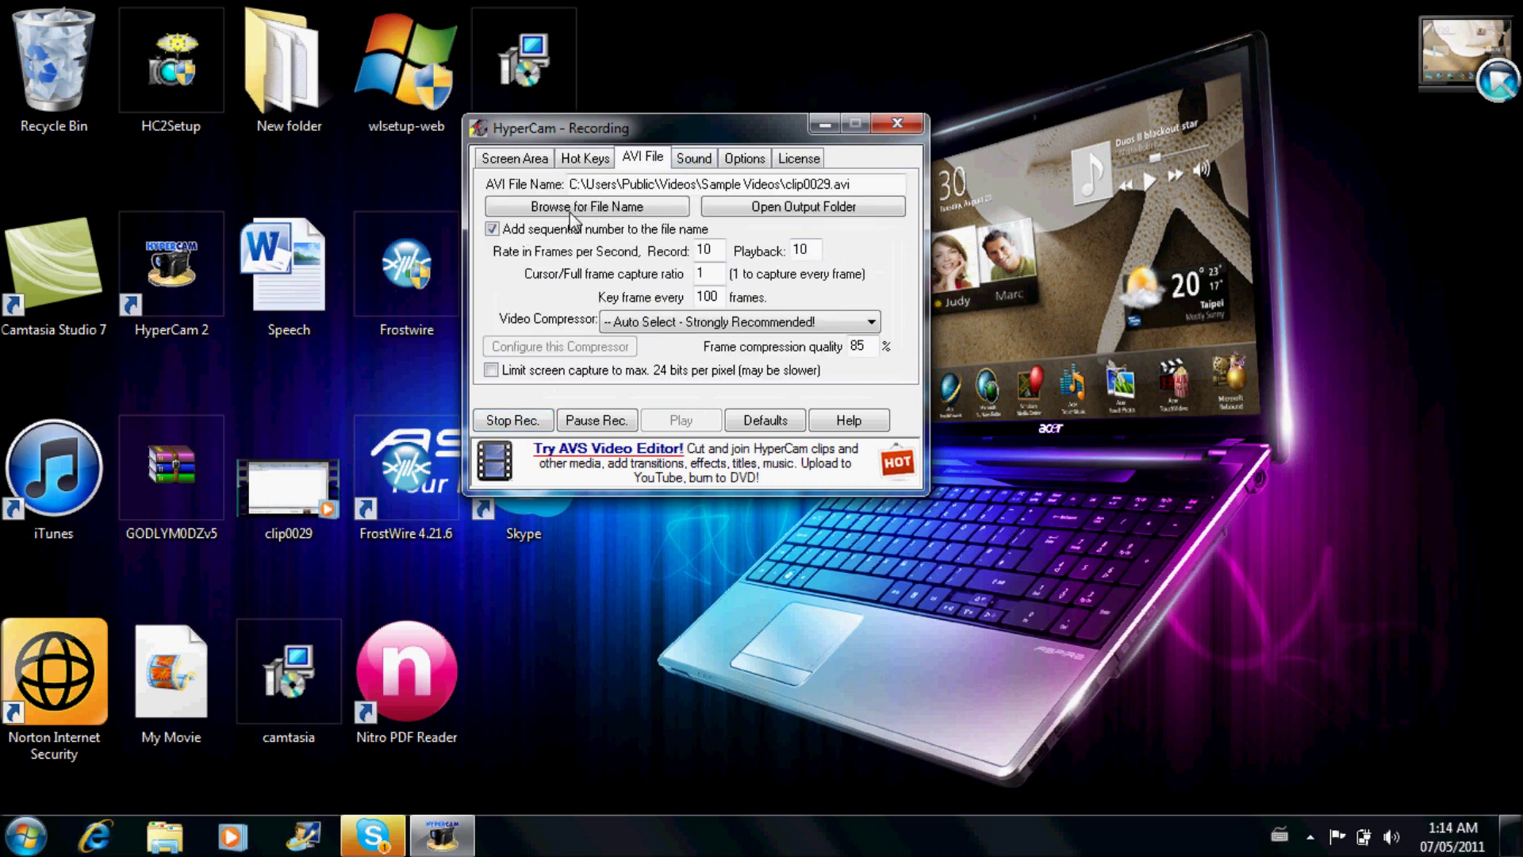
{"action": "left_click", "coordinate": [691, 159]}
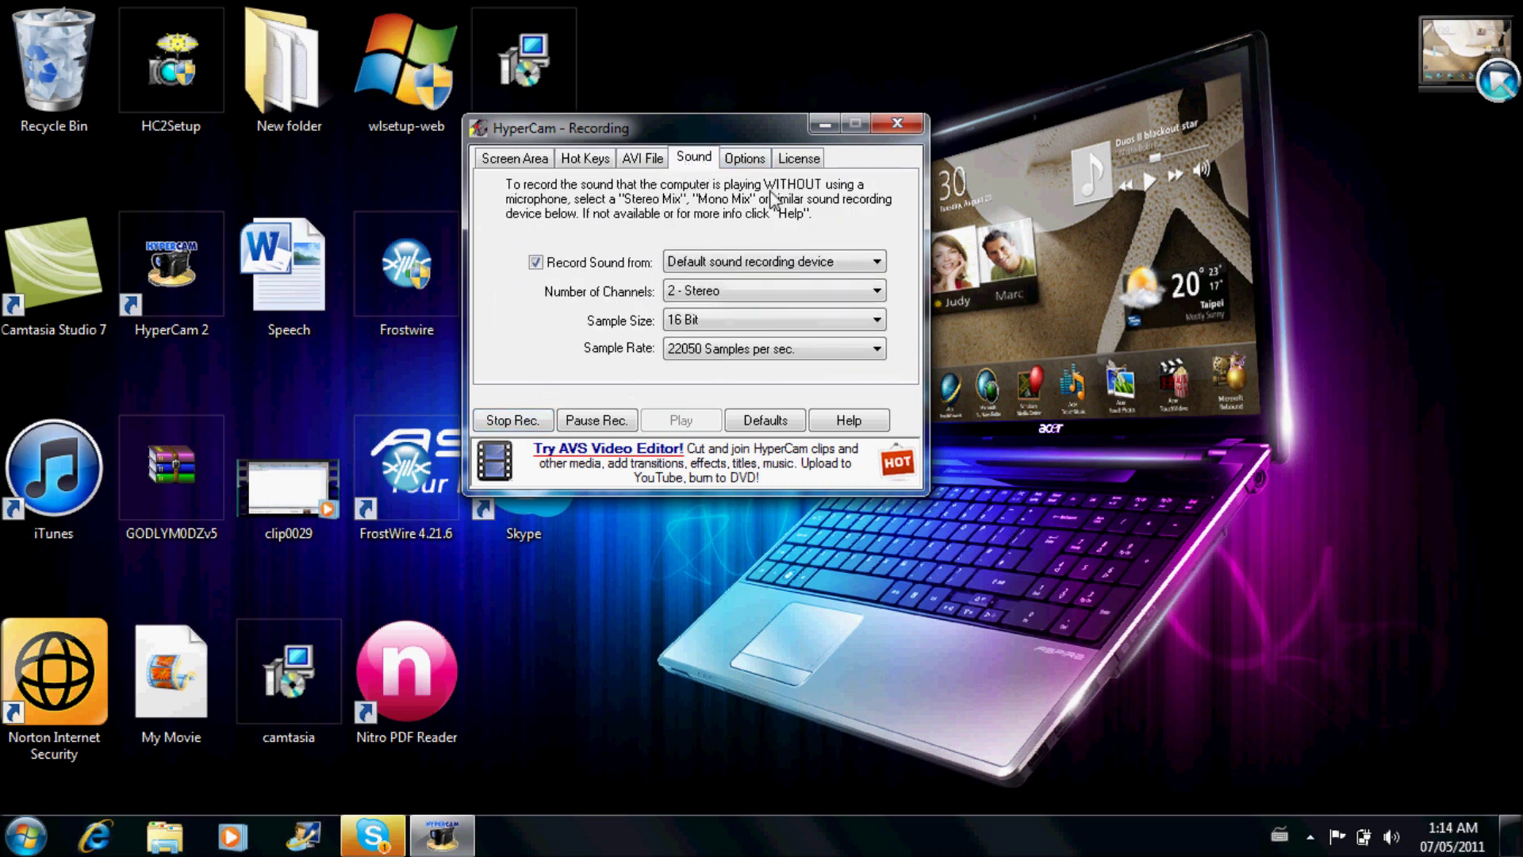
{"action": "left_click", "coordinate": [608, 168]}
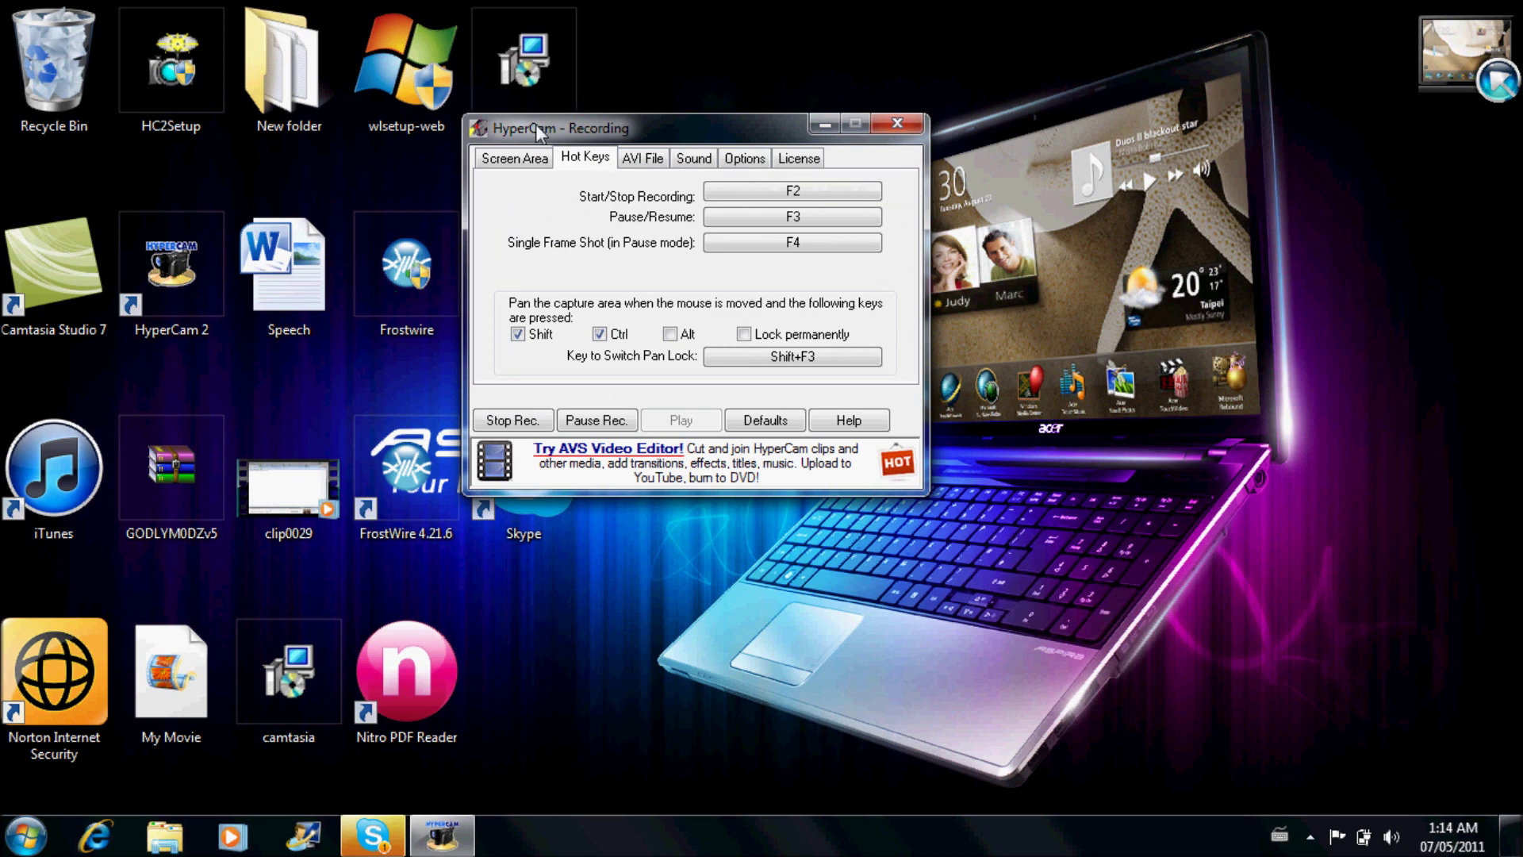
{"action": "left_click", "coordinate": [689, 160]}
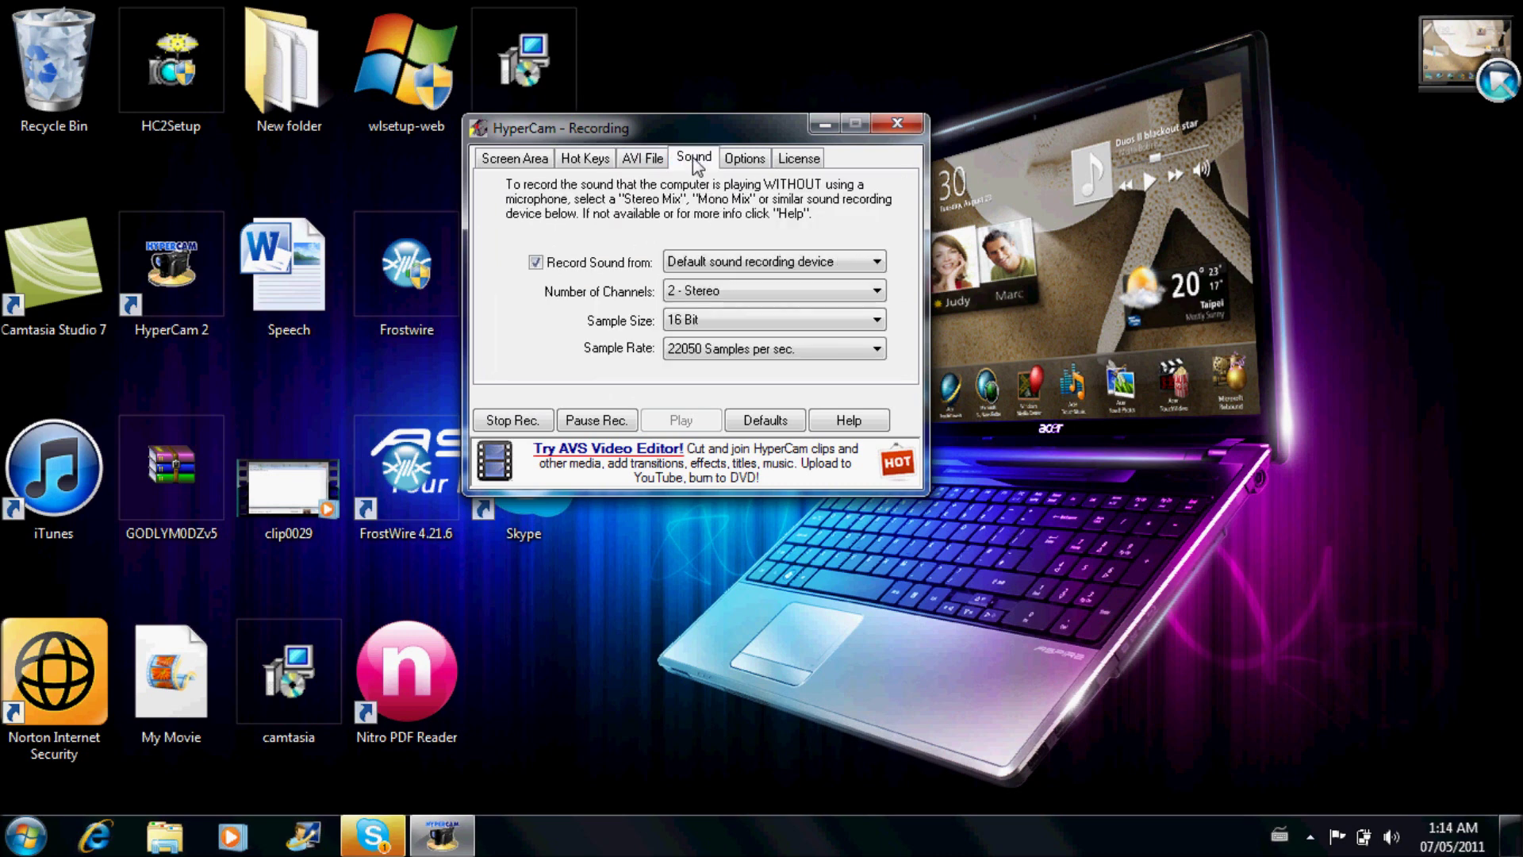
{"action": "left_click", "coordinate": [784, 159]}
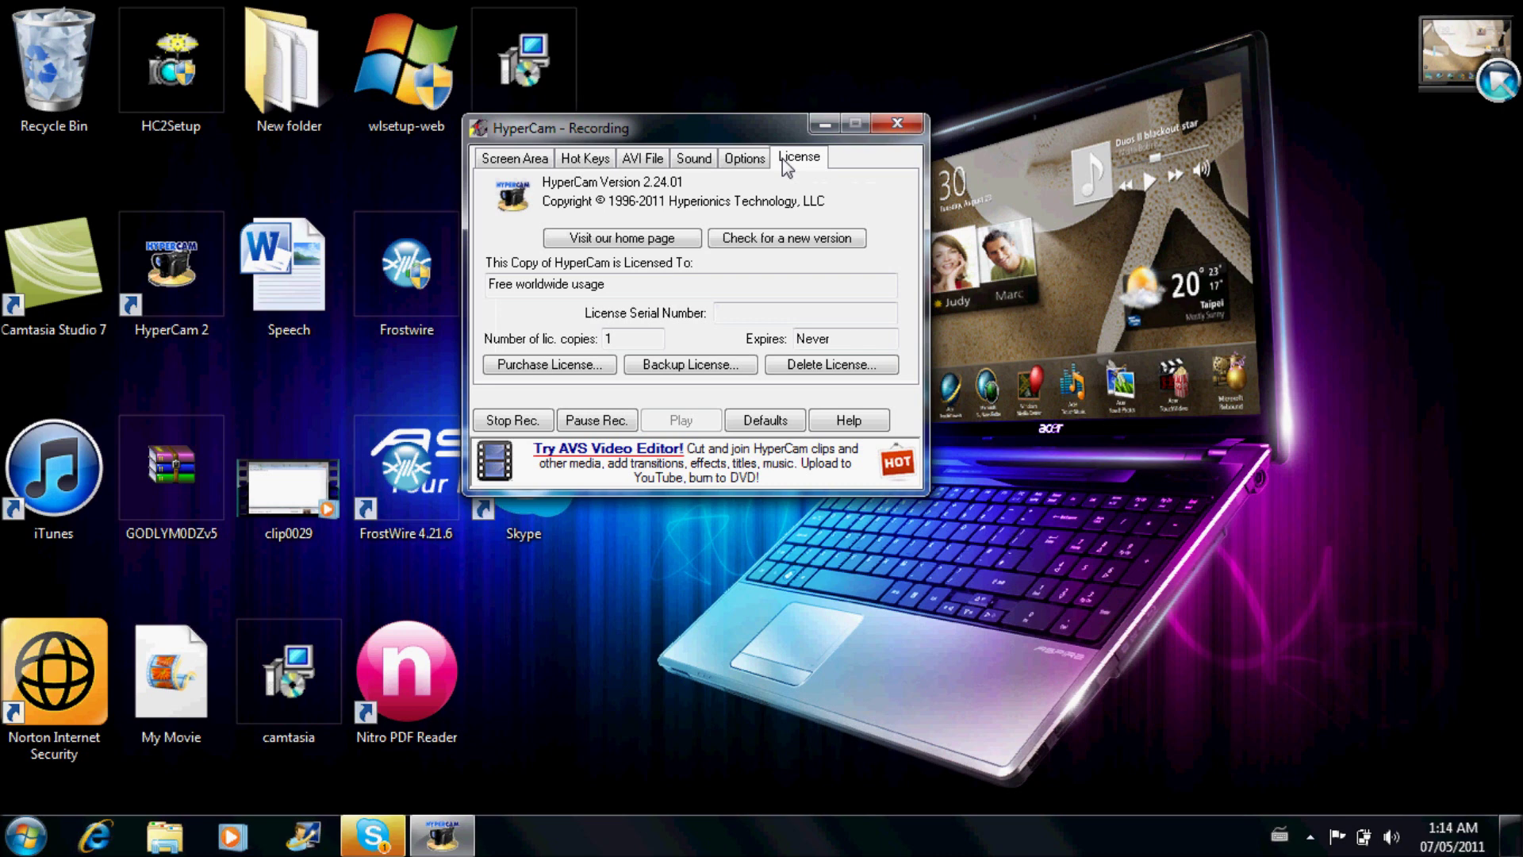
{"action": "left_click", "coordinate": [540, 165]}
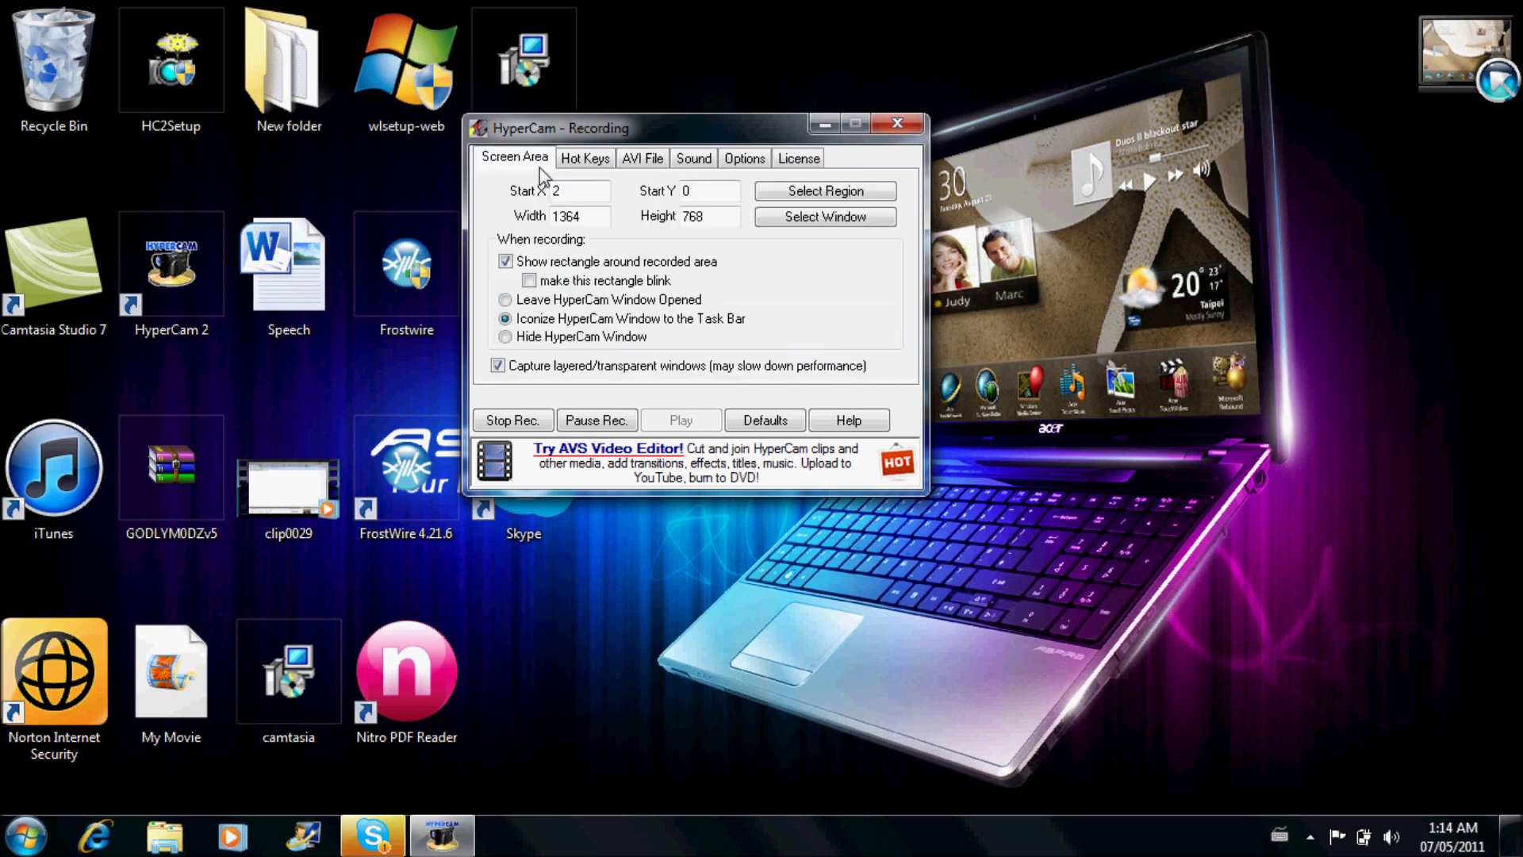